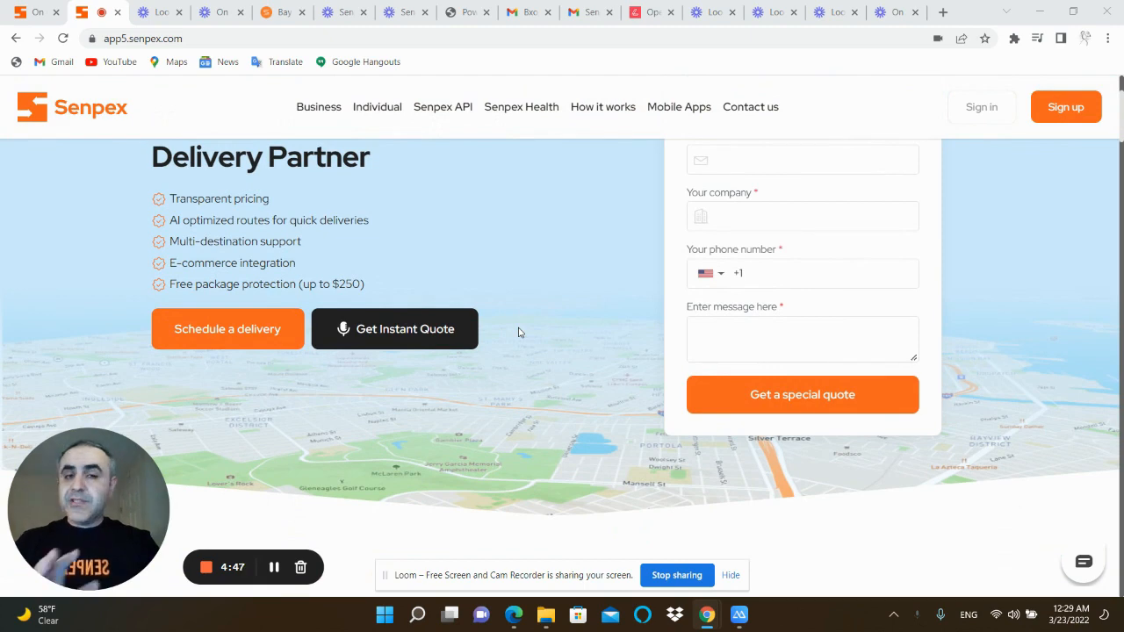
Switch to the web.senpex.com site, look over its home page and open the customer sign-in page
scroll(518, 332, down, 5)
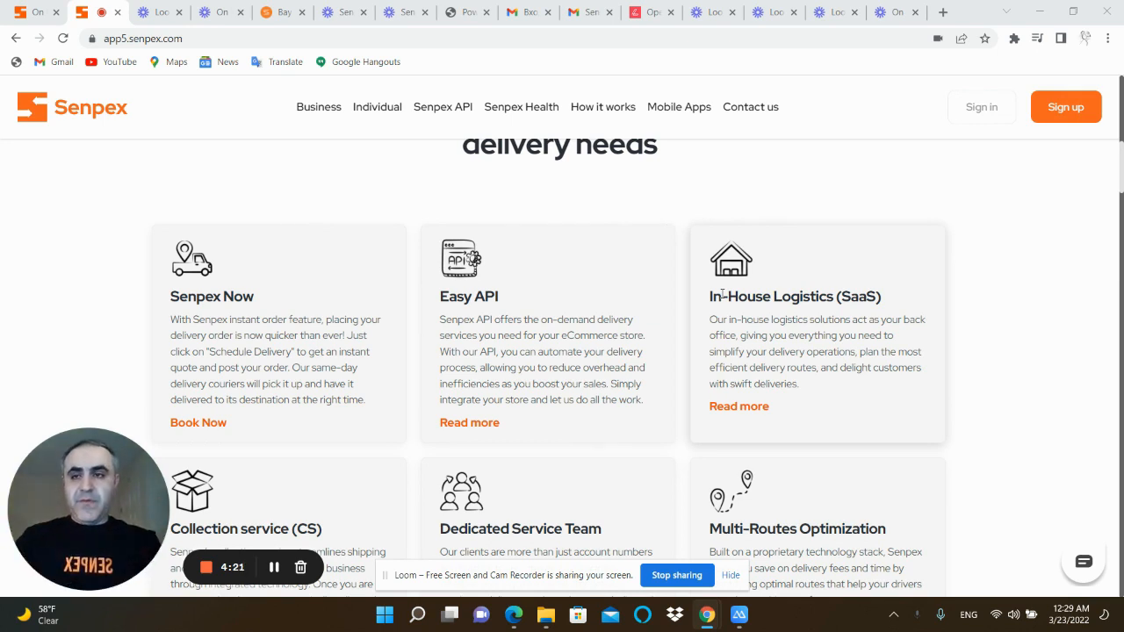
click(28, 15)
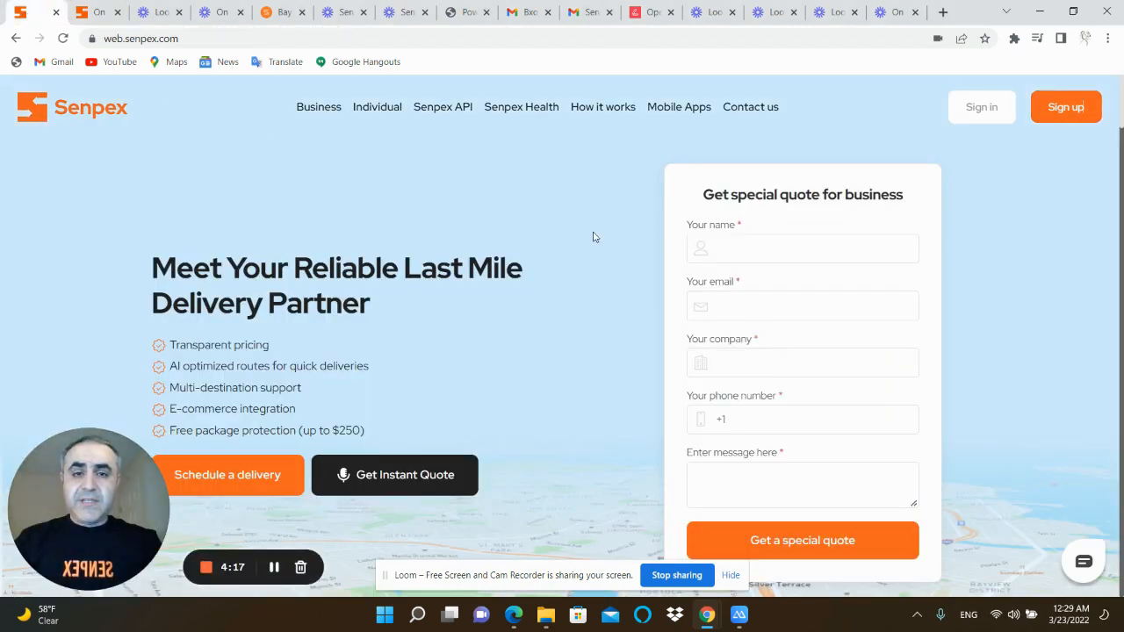
scroll(592, 237, down, 5)
scroll(593, 237, up, 4)
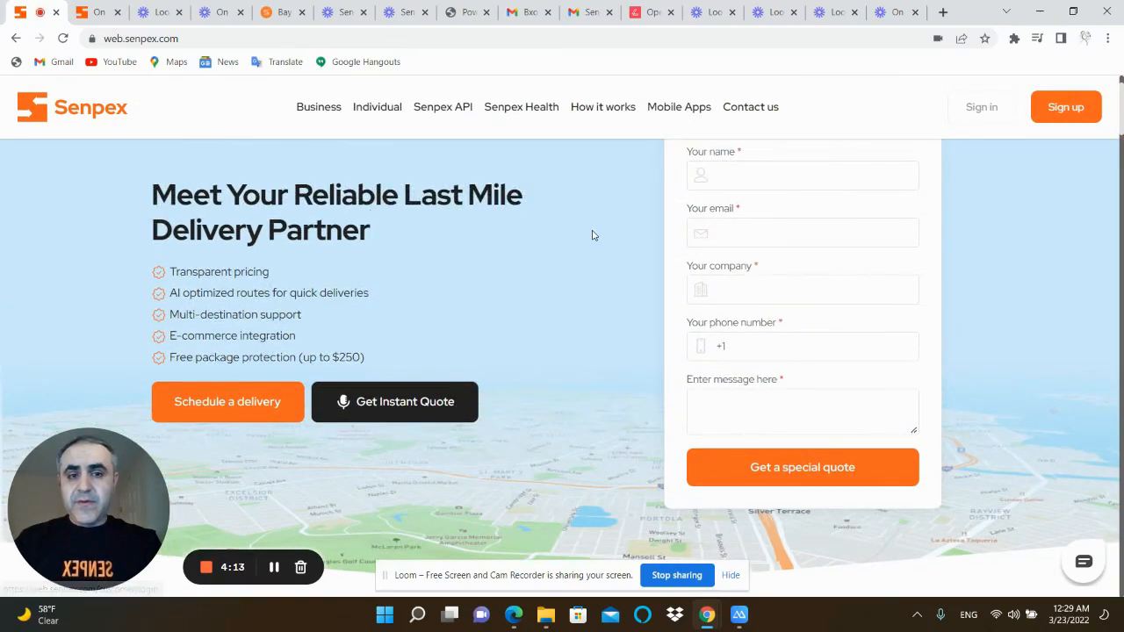
scroll(593, 235, down, 3)
scroll(729, 221, up, 4)
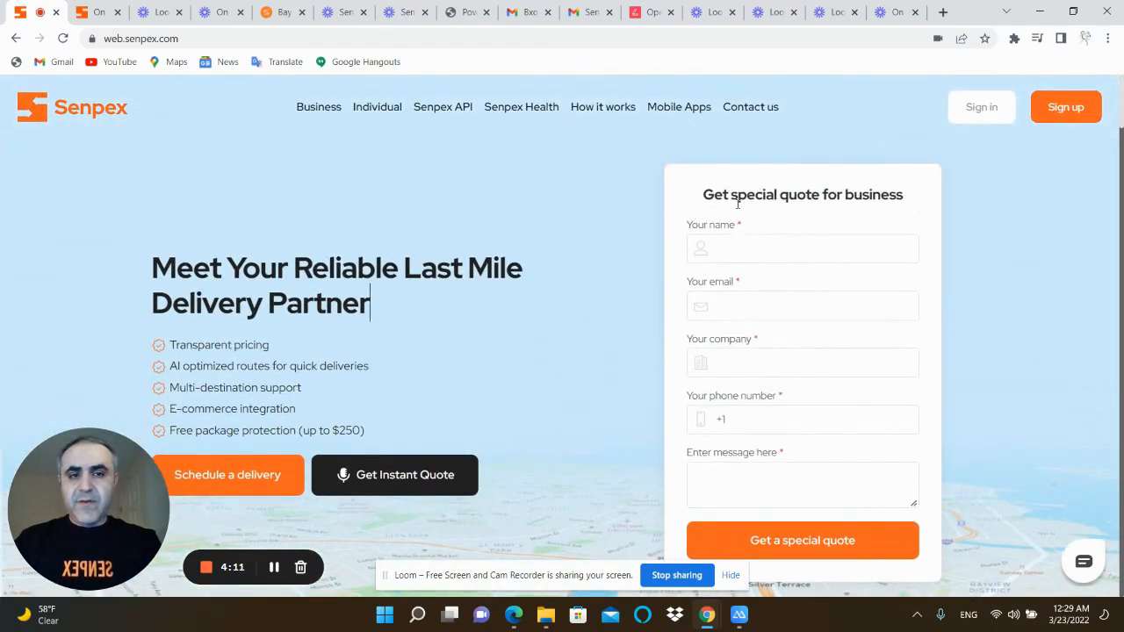
scroll(740, 233, down, 1)
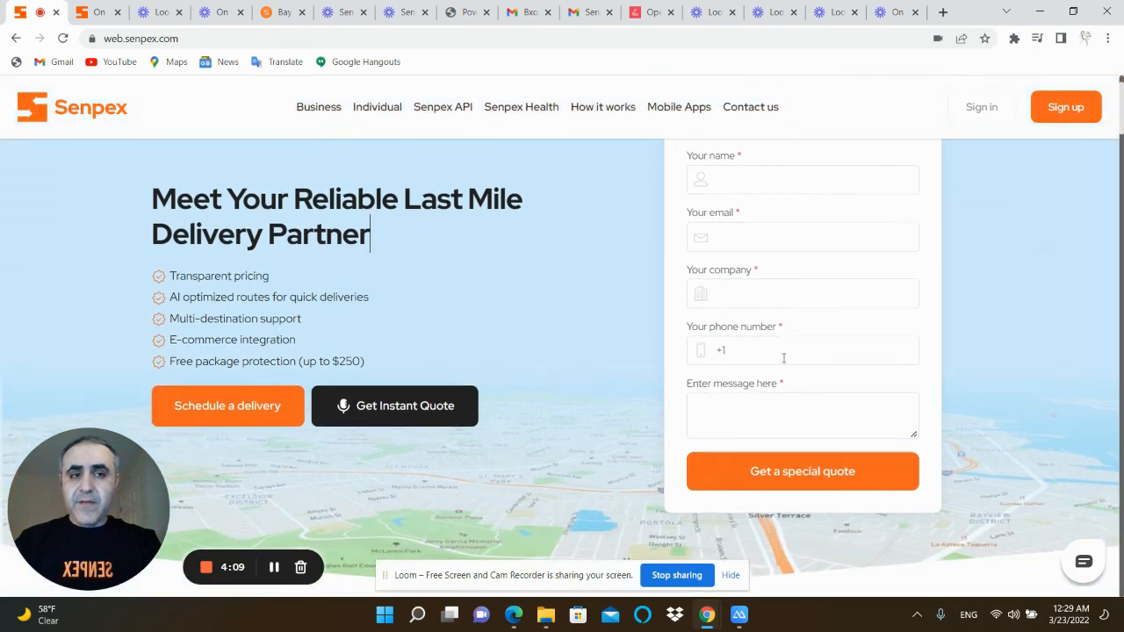
scroll(784, 357, up, 1)
click(981, 106)
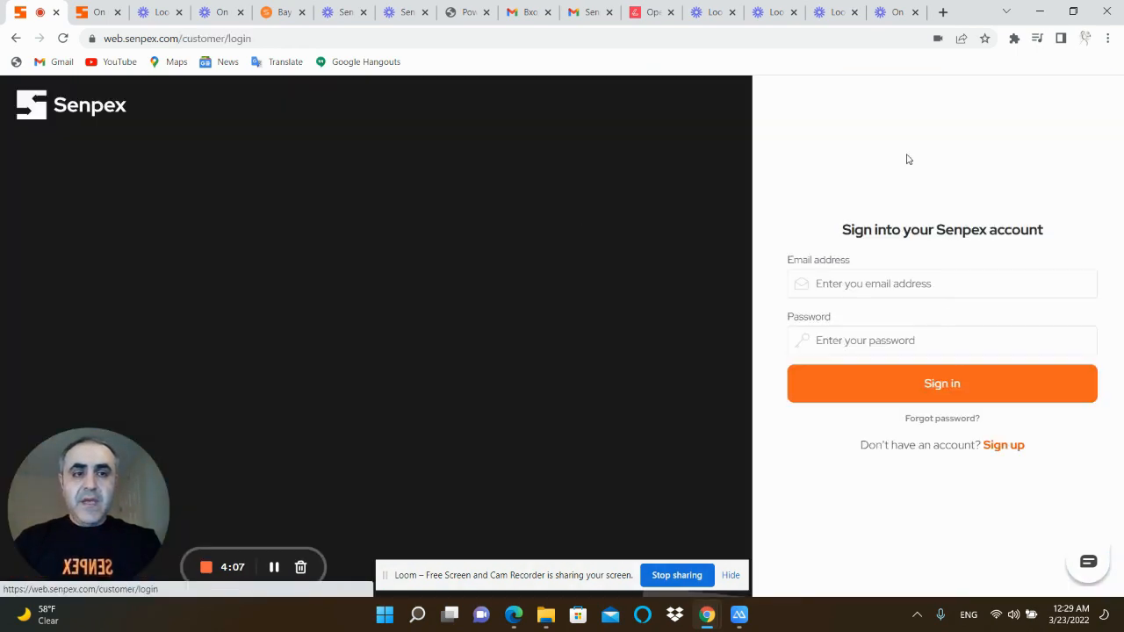
Sign in with the account's e-mail address and password, and decline saving the password in the browser
click(854, 287)
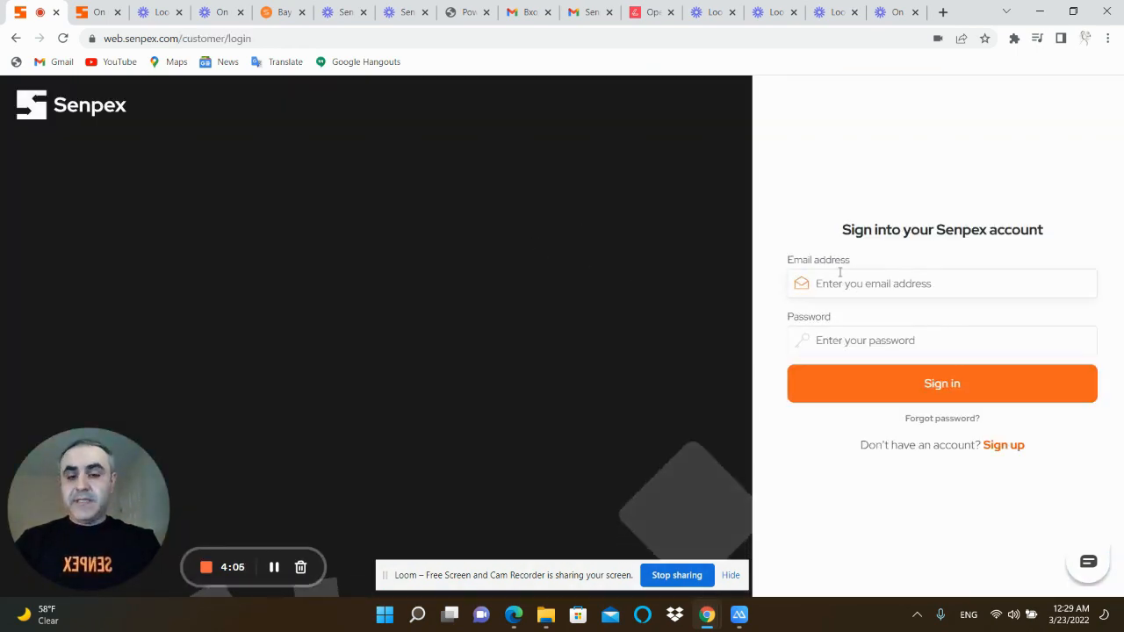
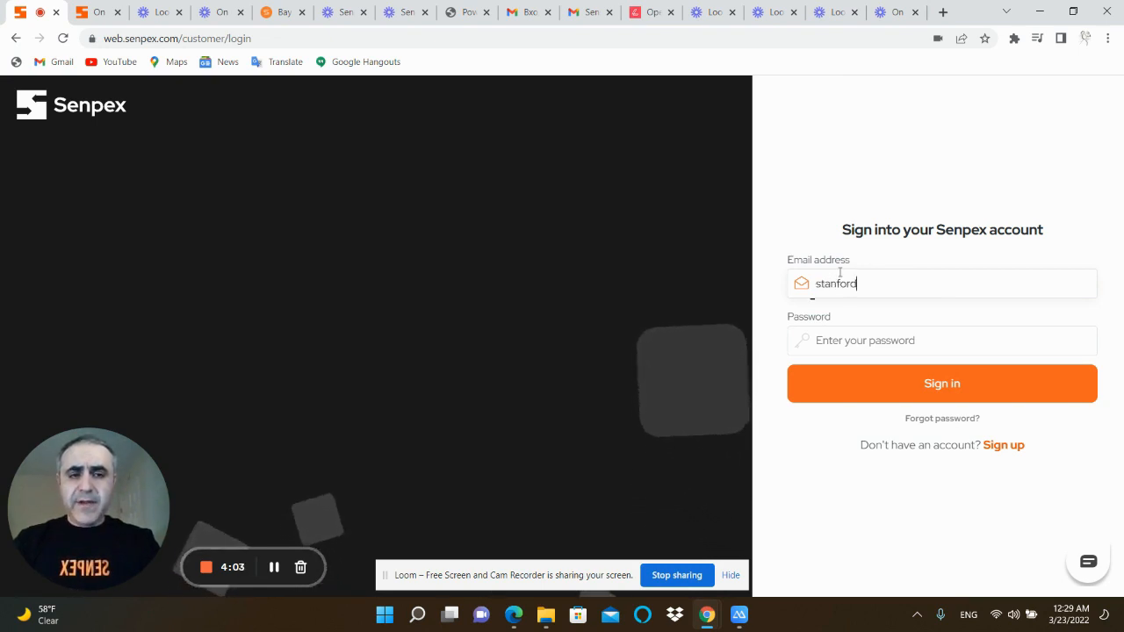
key(Tab)
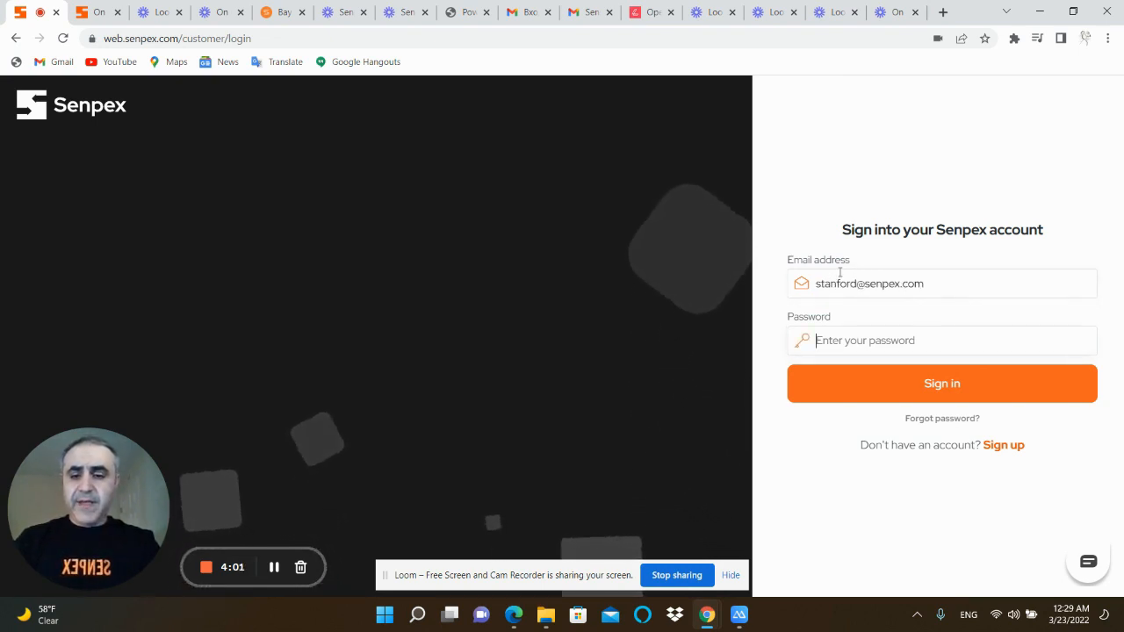
text(••••••••)
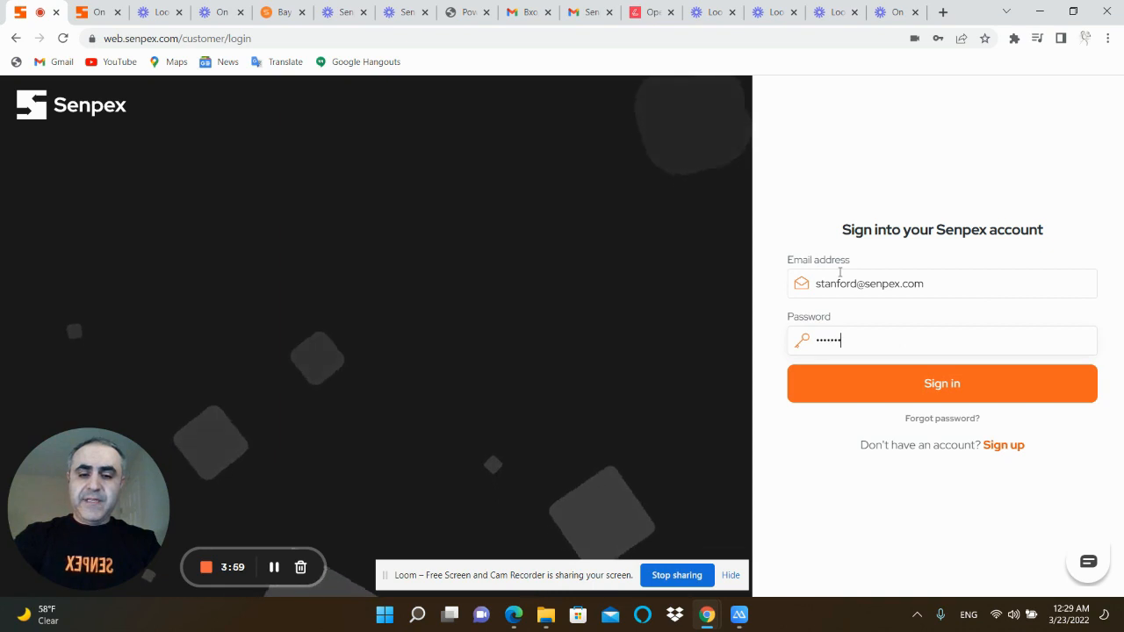
key(Return)
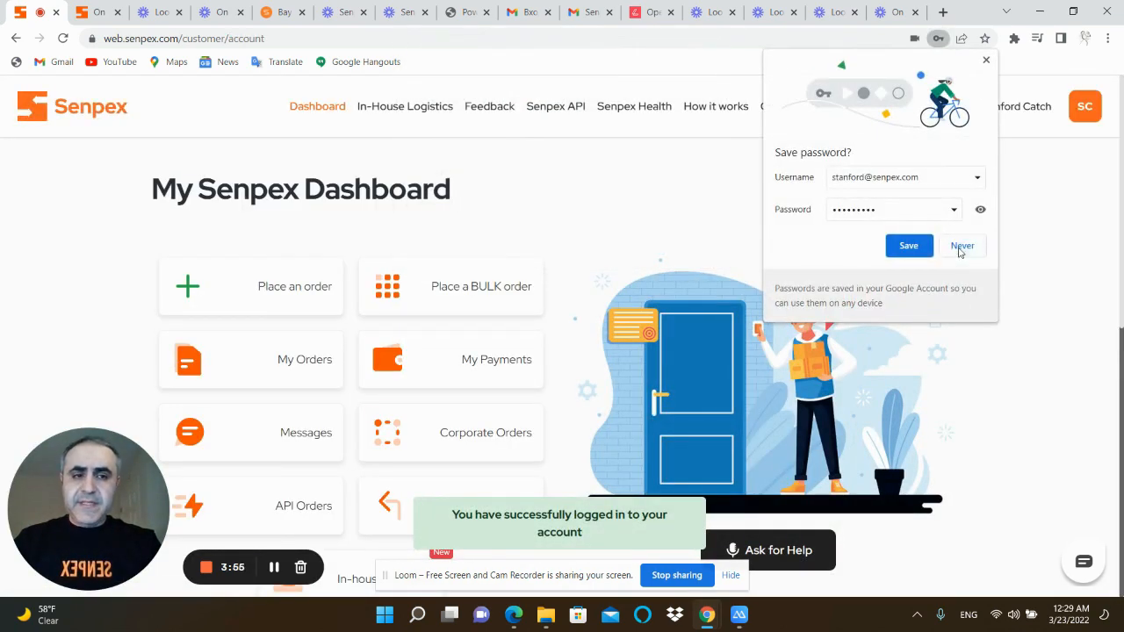
click(959, 244)
Look over the dashboard options and open the In-House Logistics overview
scroll(585, 307, down, 3)
scroll(584, 307, up, 3)
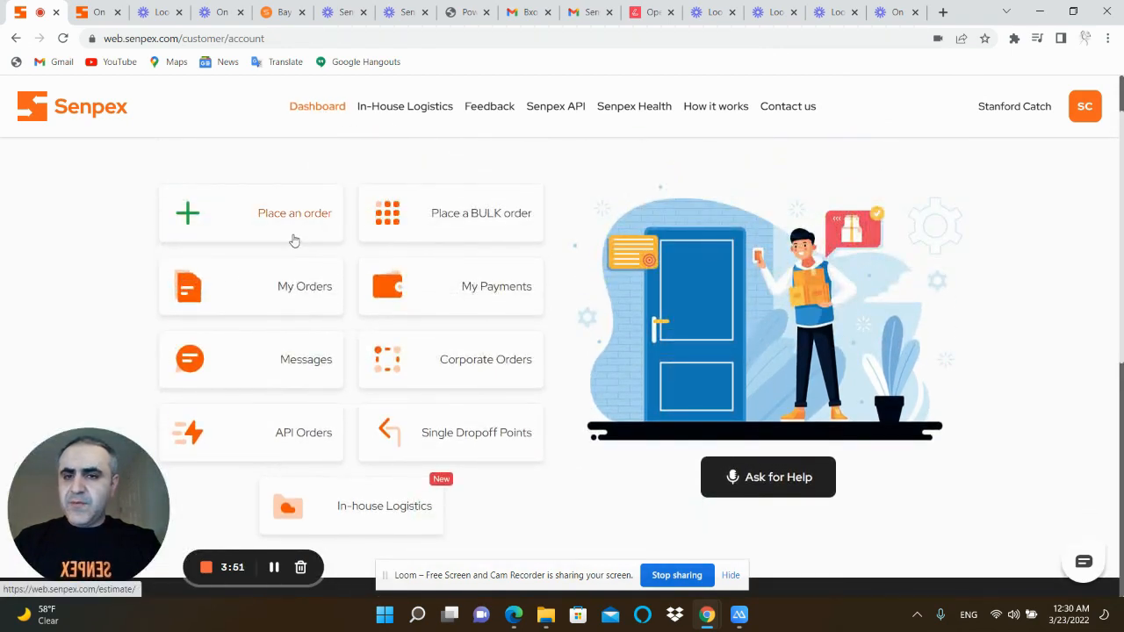
scroll(409, 322, down, 2)
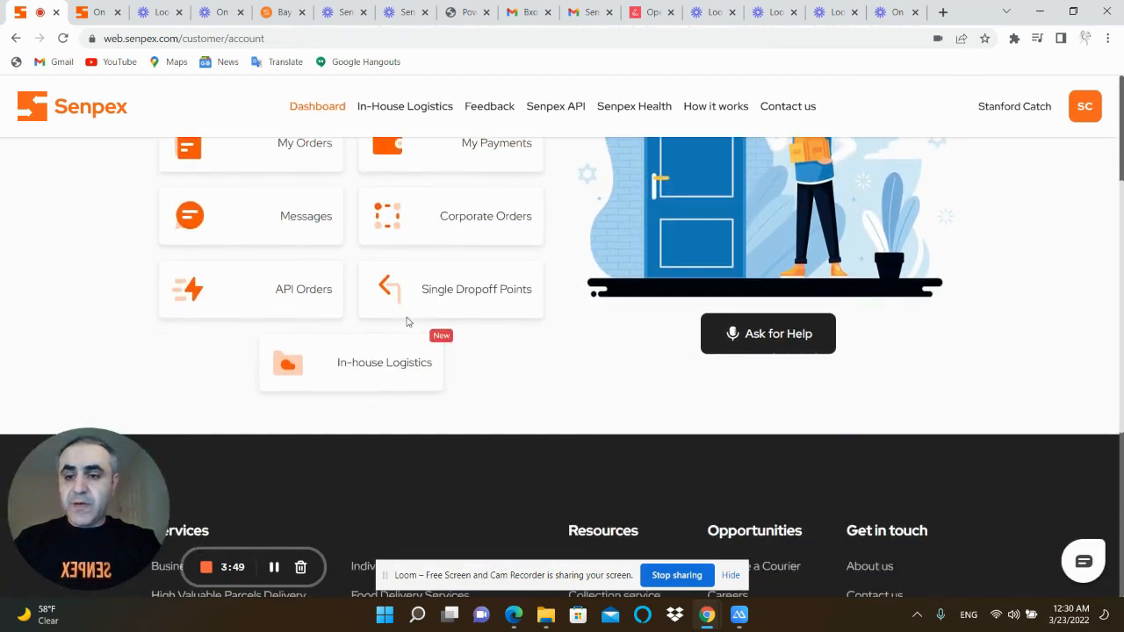
scroll(406, 322, up, 2)
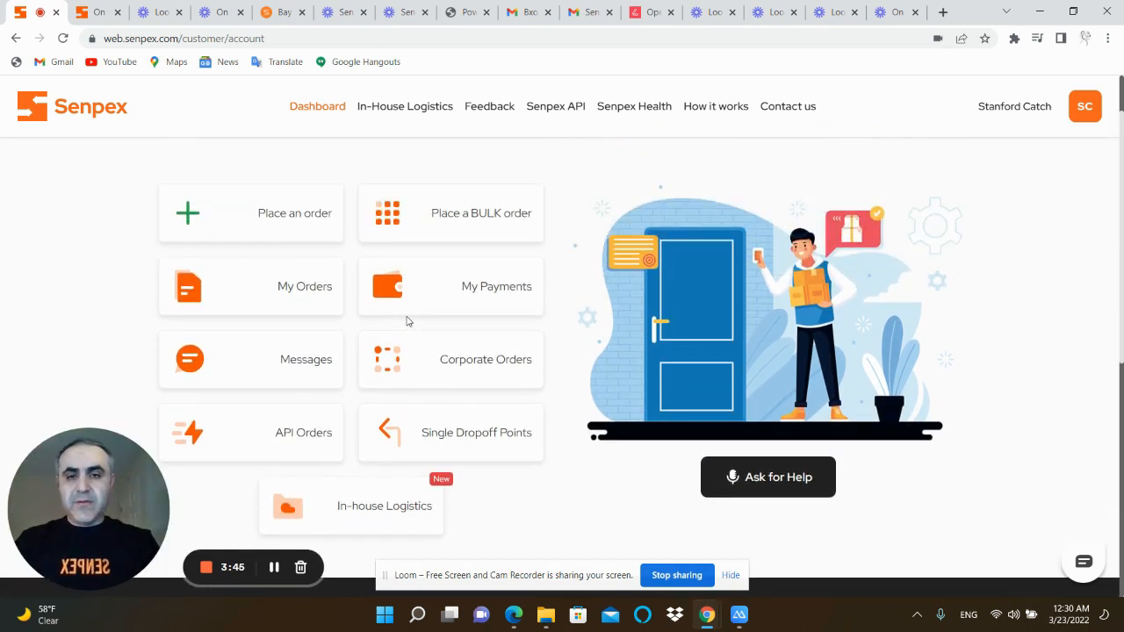
click(422, 114)
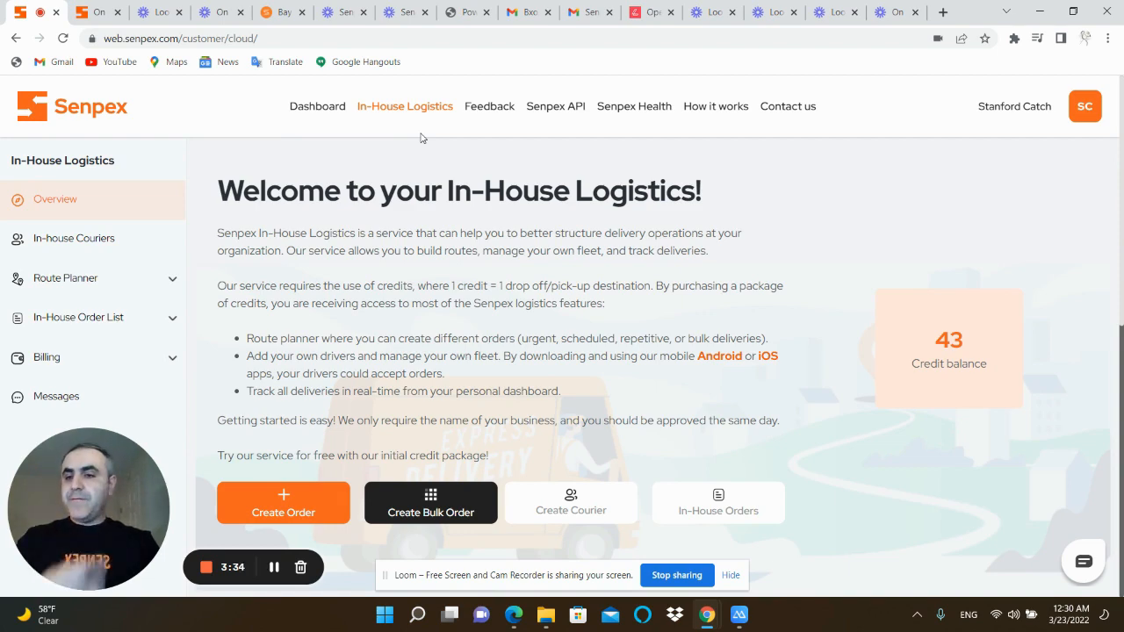
Review the In-House Logistics overview and open the list of active in-house orders
scroll(443, 268, down, 2)
scroll(444, 267, up, 2)
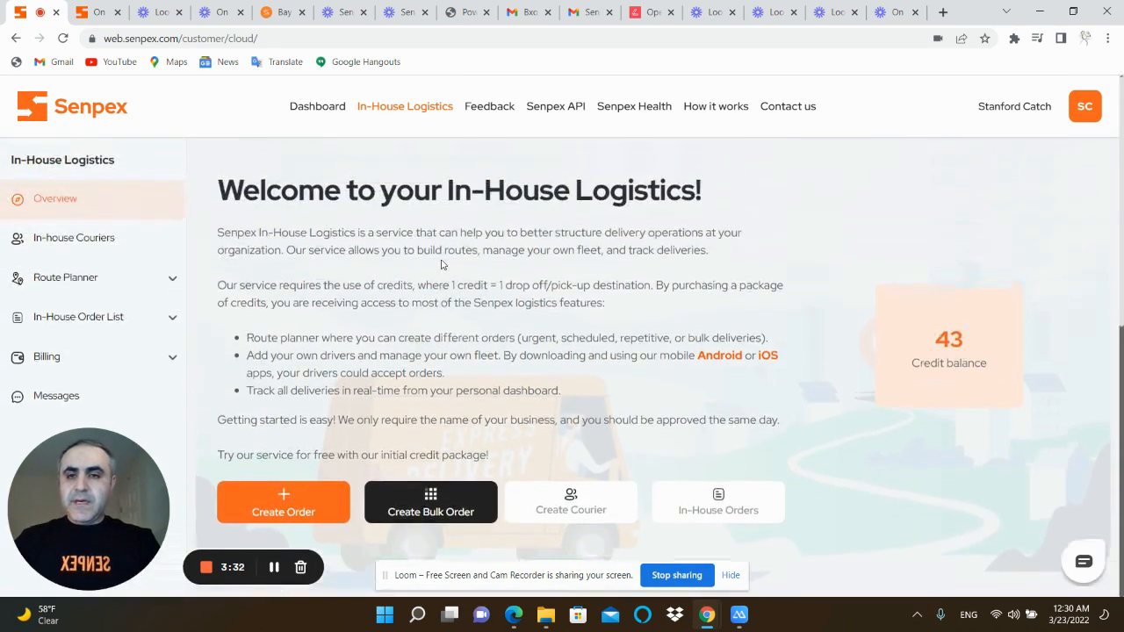
scroll(443, 286, down, 1)
scroll(220, 183, up, 1)
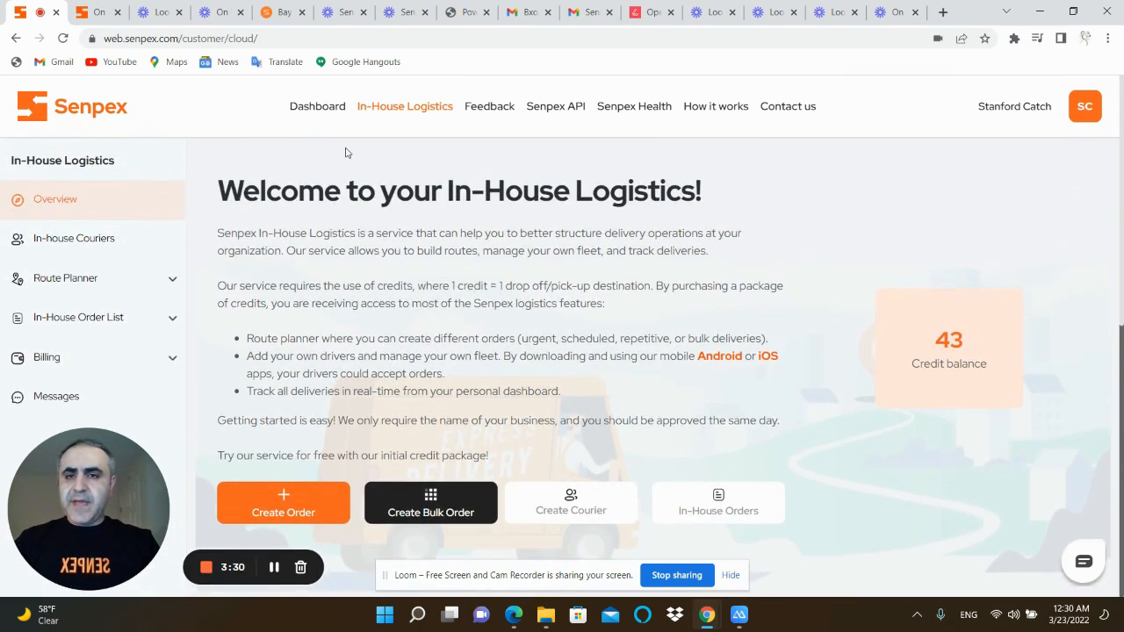
scroll(394, 140, down, 1)
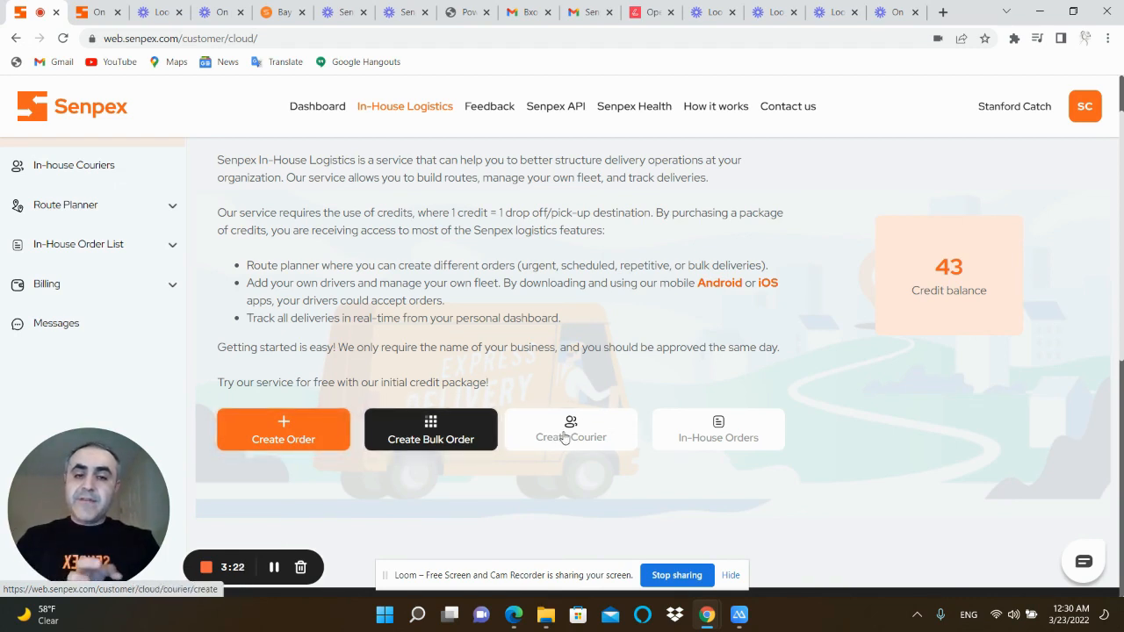
click(726, 436)
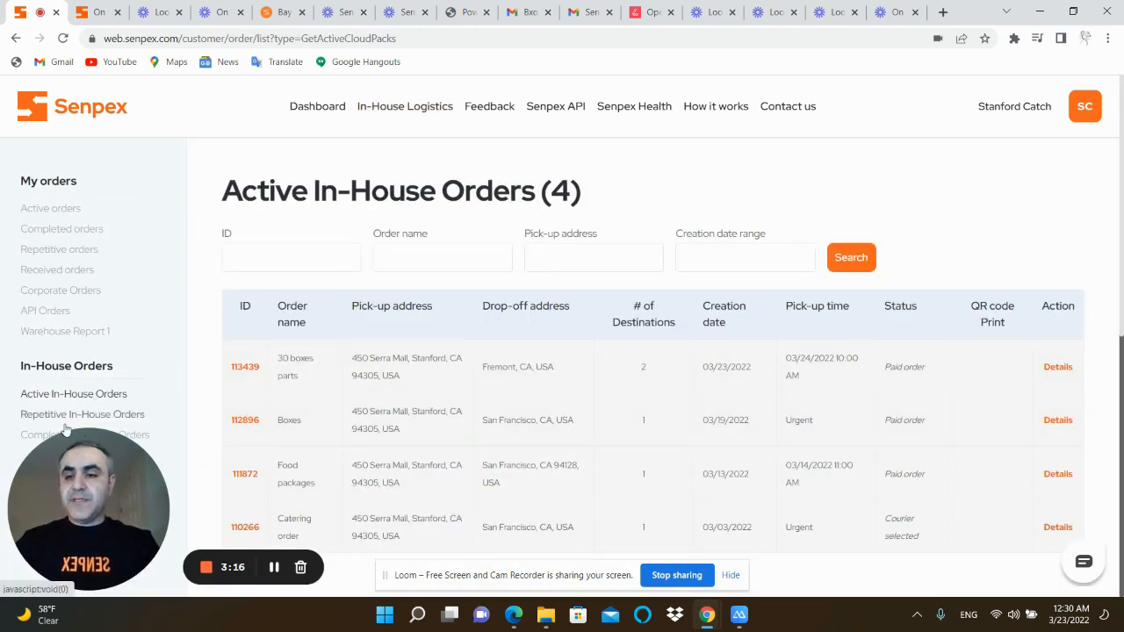
mouse_move(67, 479)
mouse_down()
mouse_move(244, 478)
mouse_move(77, 474)
mouse_up()
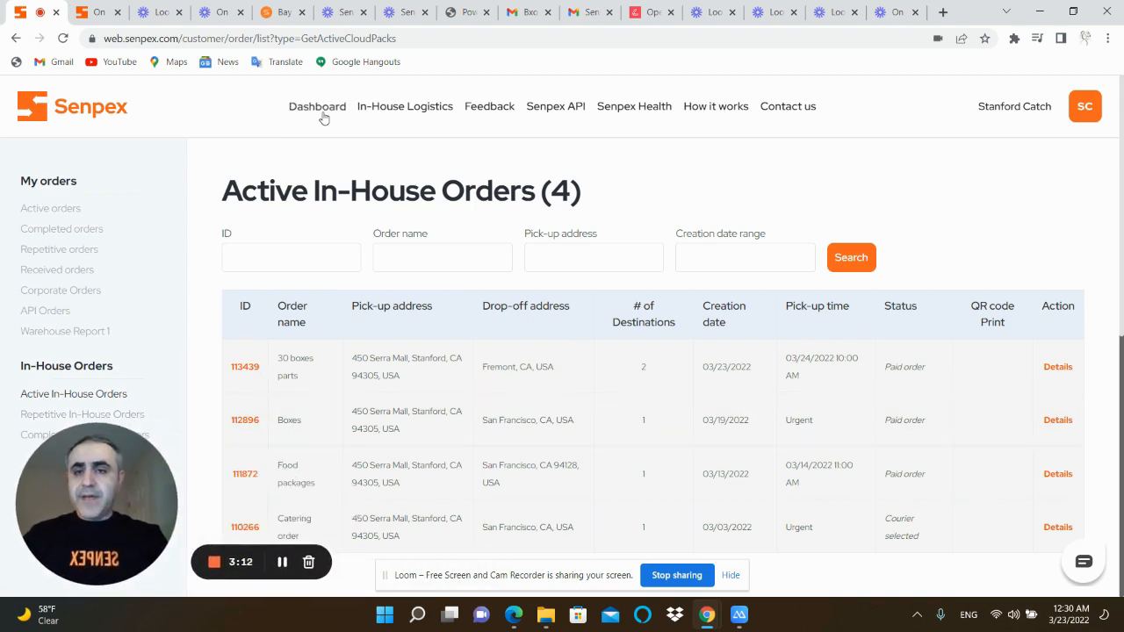
Return to In-House Logistics, start a new order and set Stanford University as the pick-up address
click(387, 112)
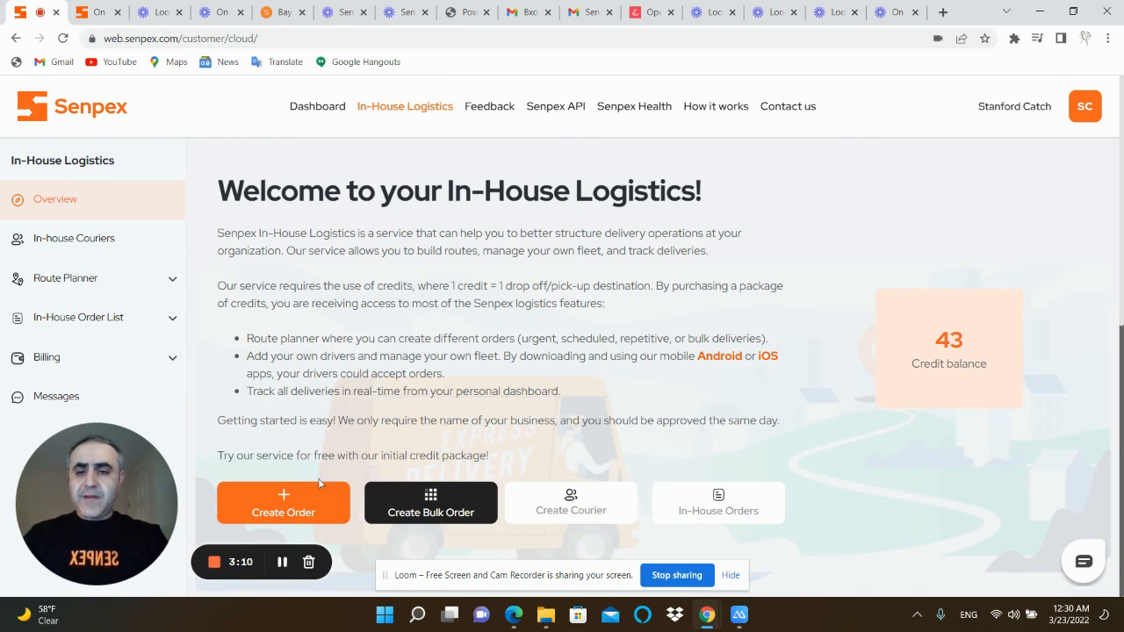
click(319, 484)
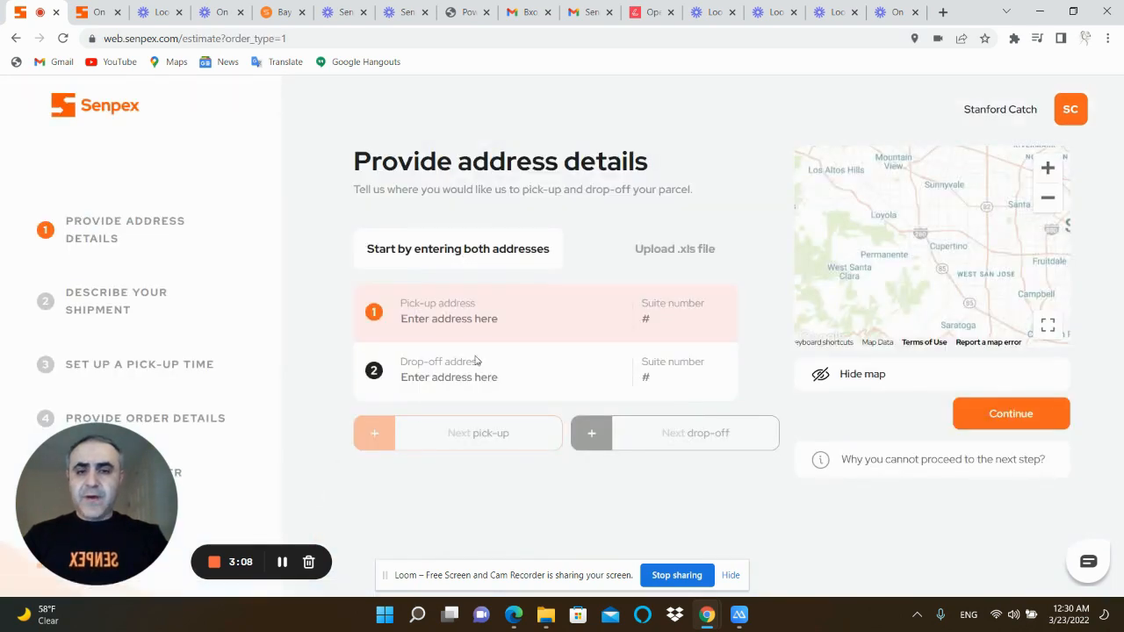
click(459, 303)
text(stano)
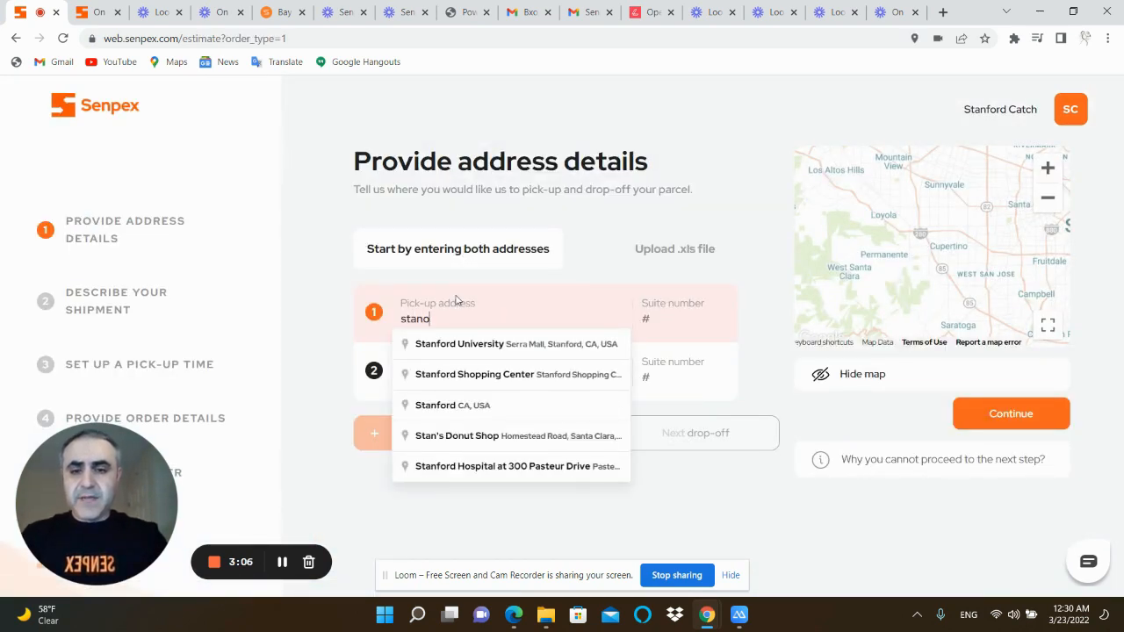
key(BackSpace)
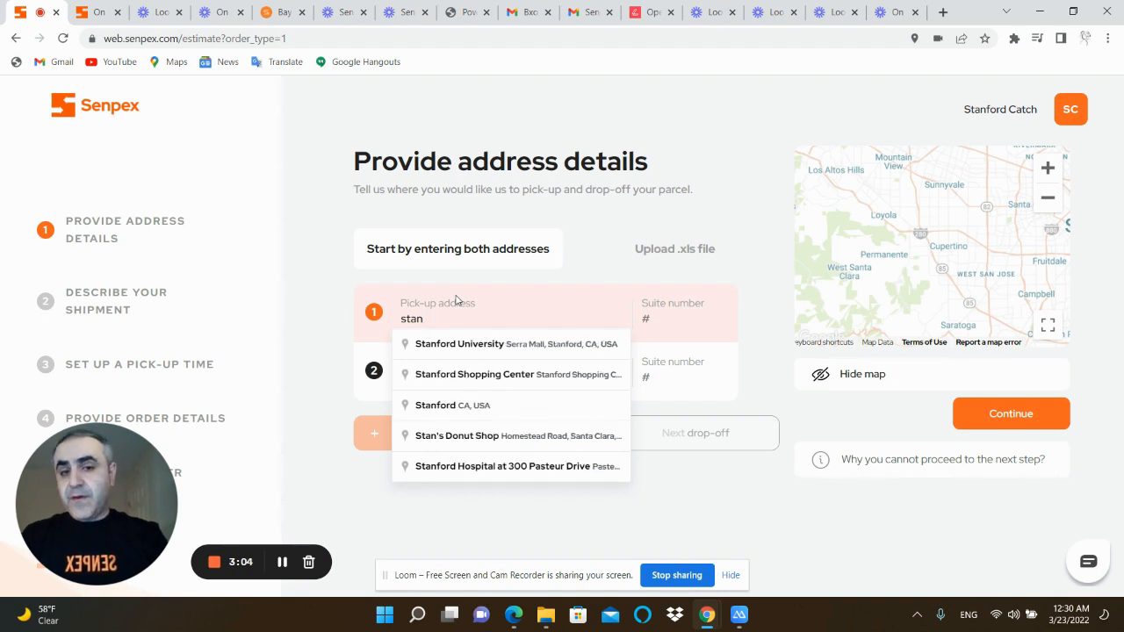
key(Down)
key(Return)
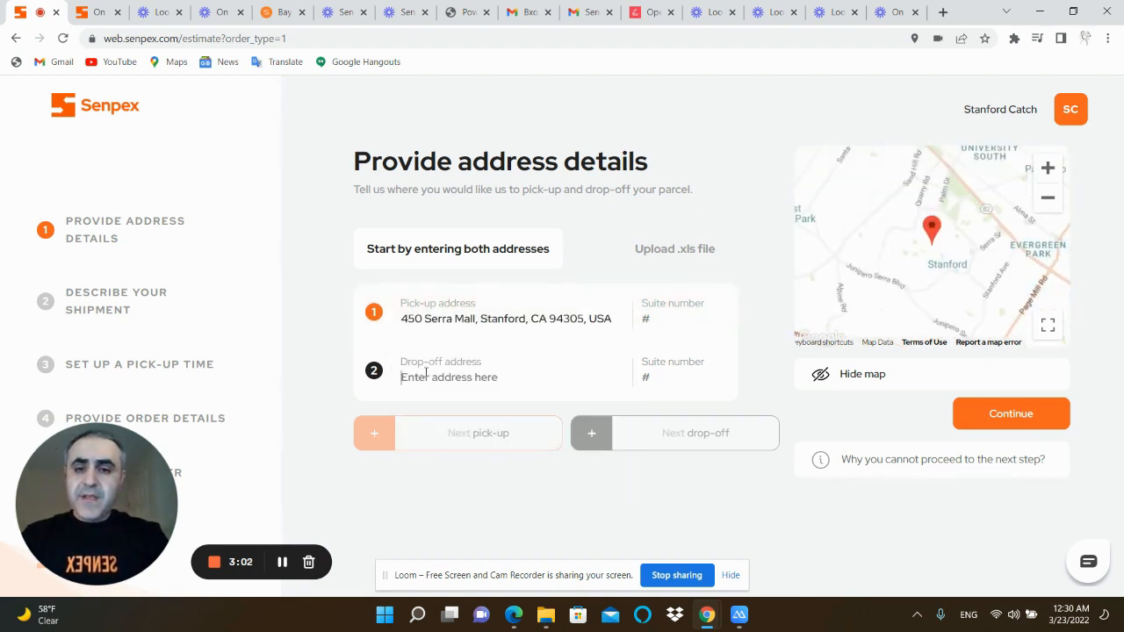
Set the first drop-off address to Norman Y. Mineta San Jose International Airport
click(441, 374)
text(san jose)
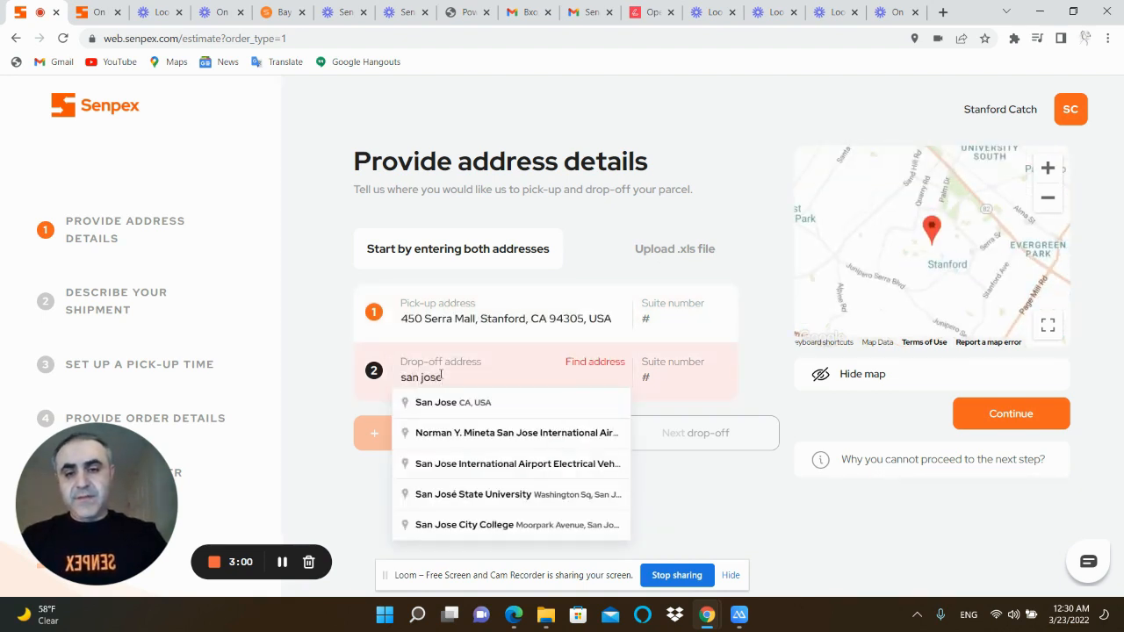
key(Down)
key(Down)
key(Return)
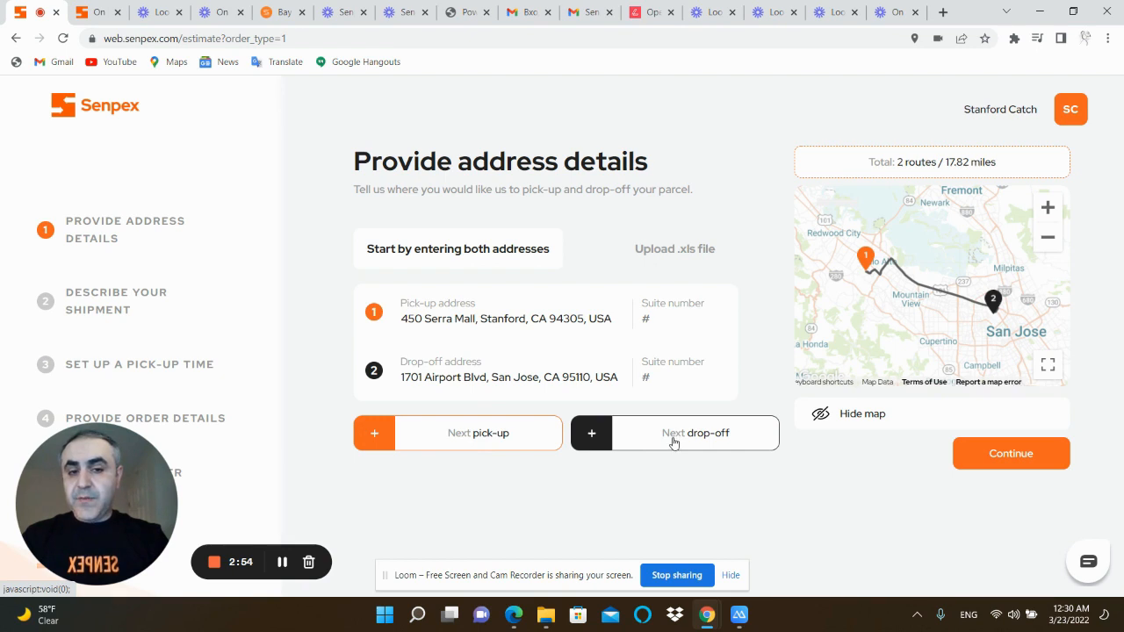
Add a second drop-off in Milpitas, CA, and continue to the shipment description
click(673, 444)
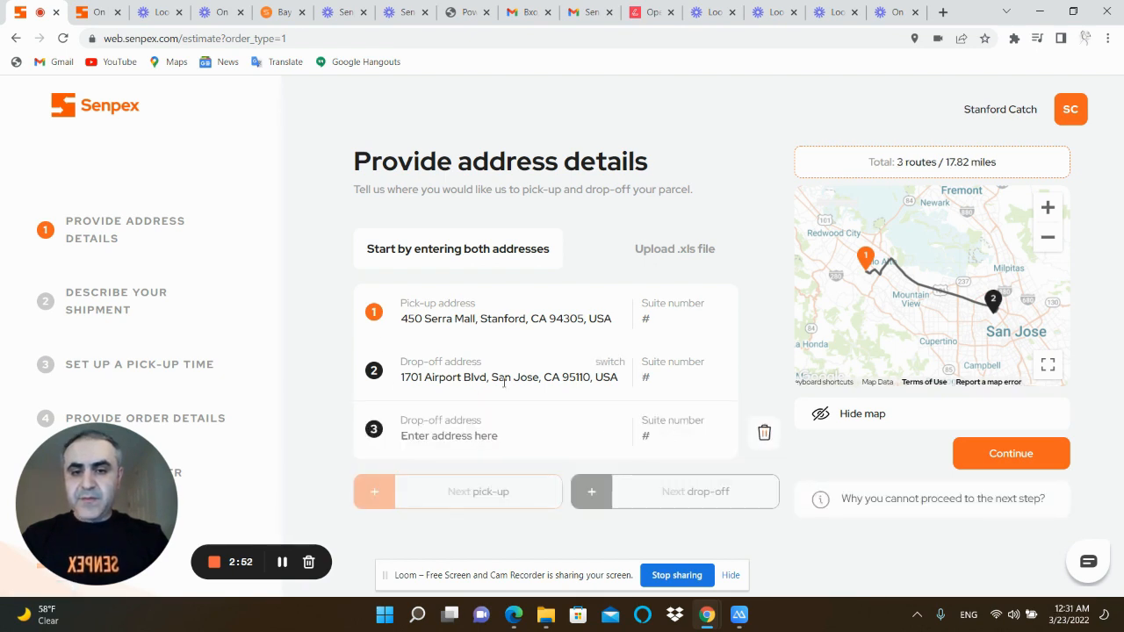
click(489, 439)
text(mil)
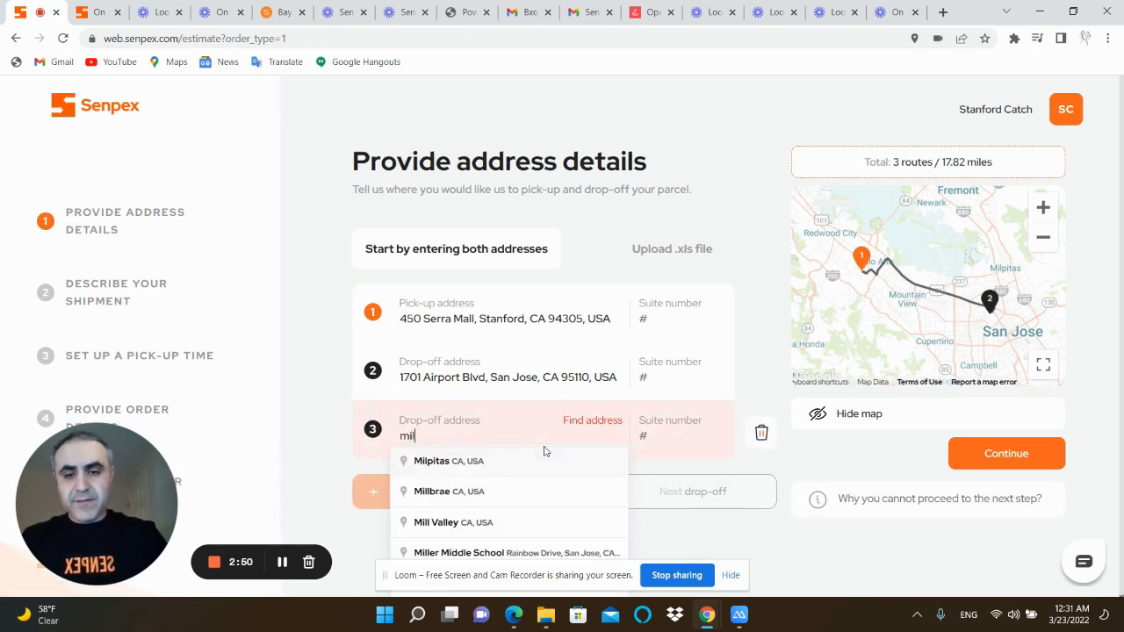
click(543, 451)
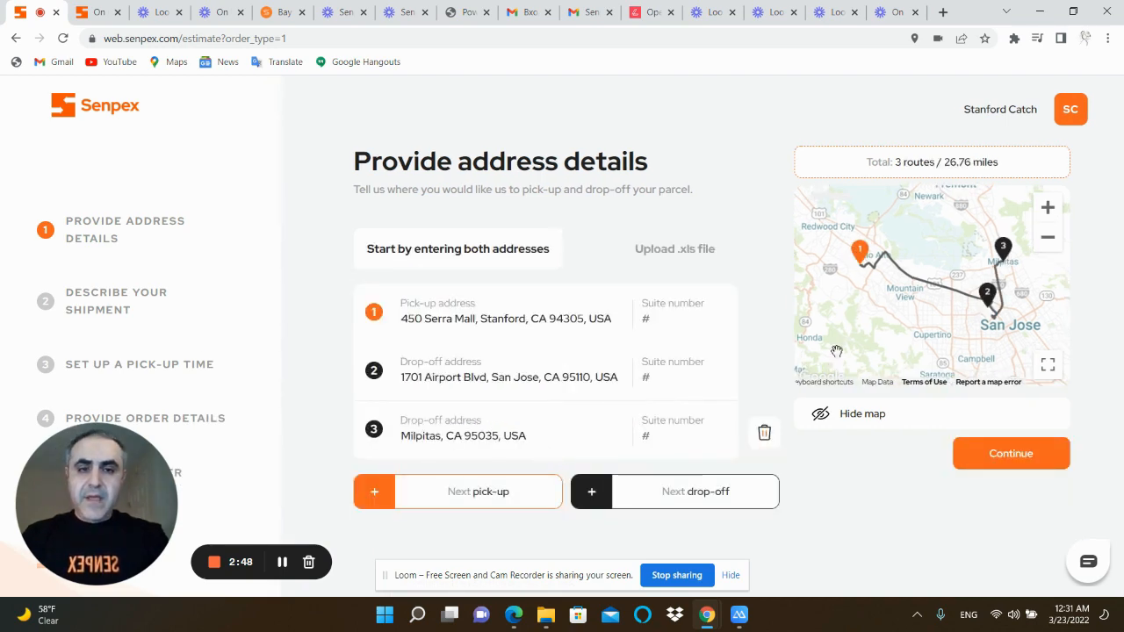
click(654, 256)
click(454, 248)
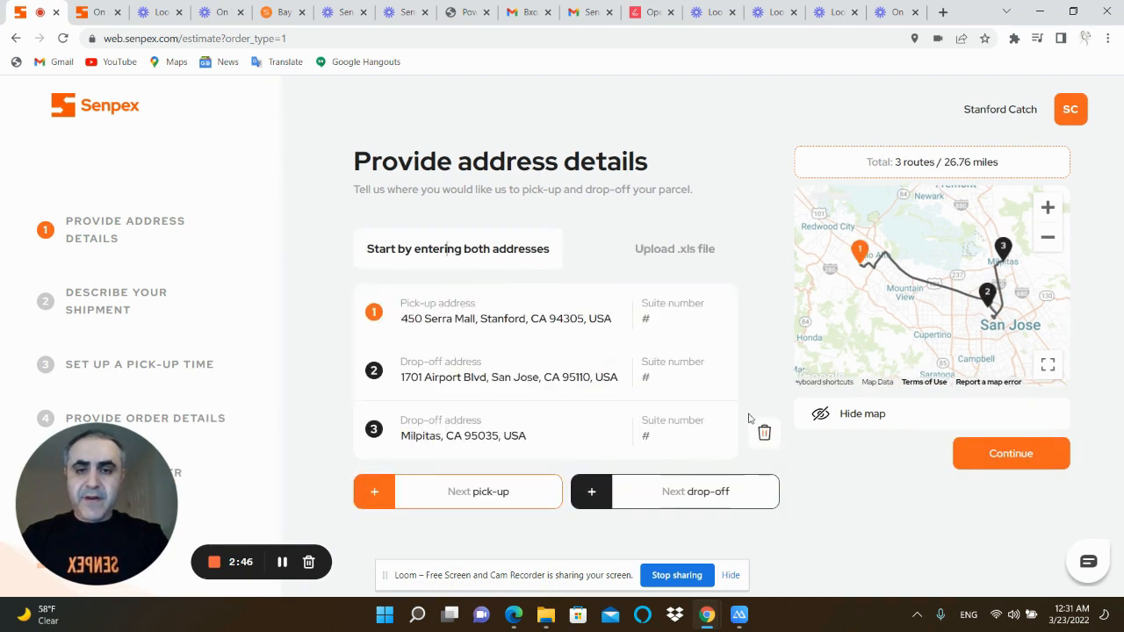
click(1011, 453)
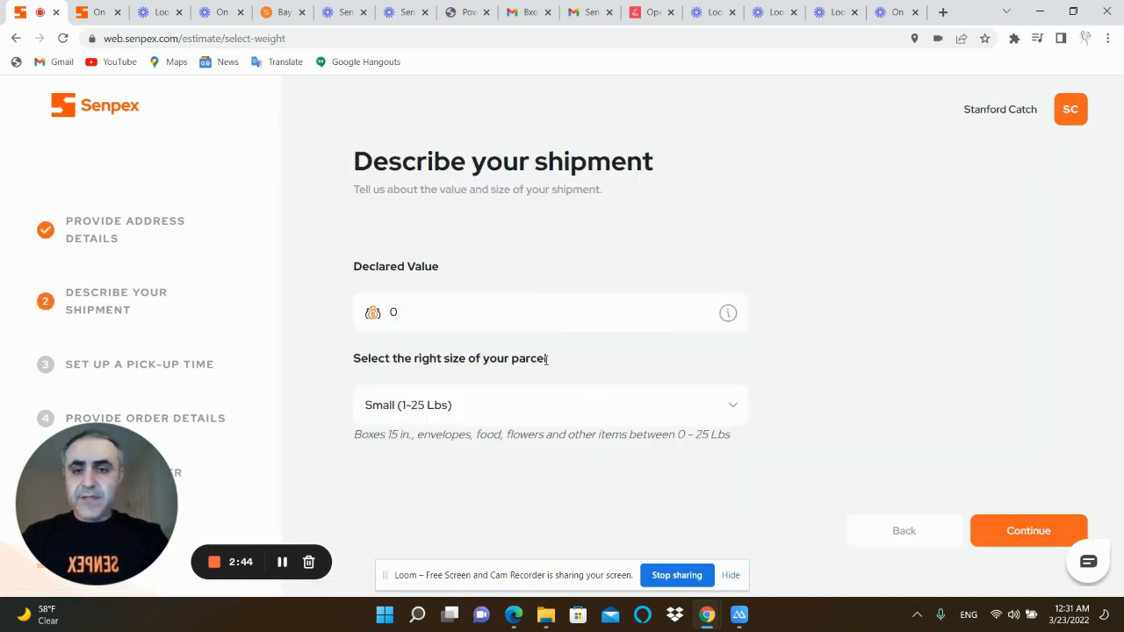
Choose the Small (1-25 Lbs) parcel size with a declared value of 0, and continue to the pick-up time
click(479, 311)
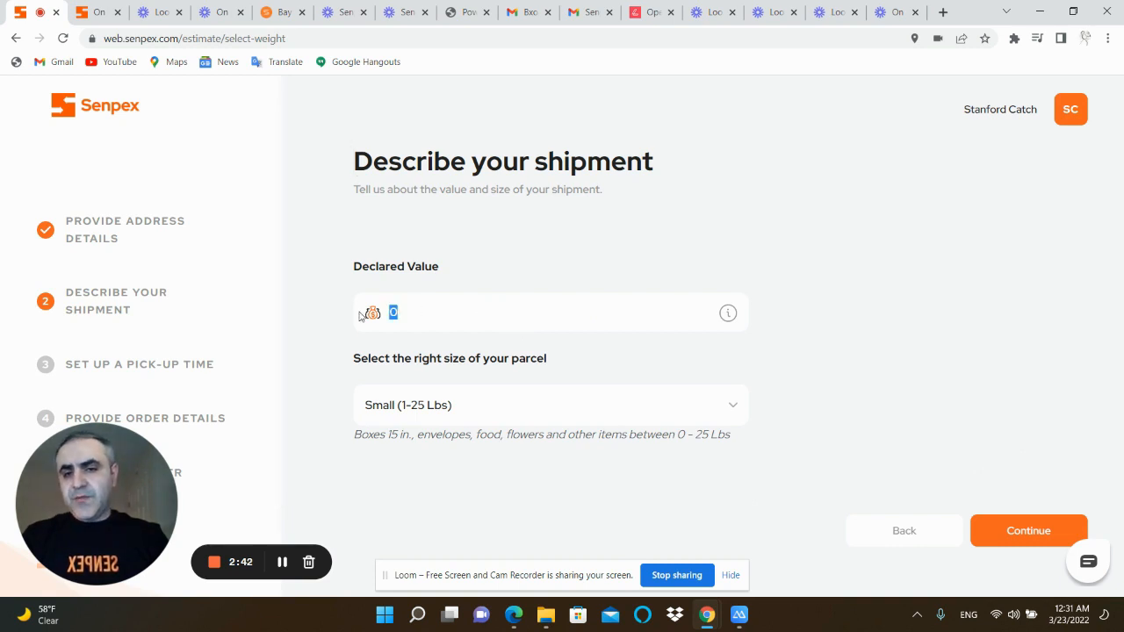
click(507, 416)
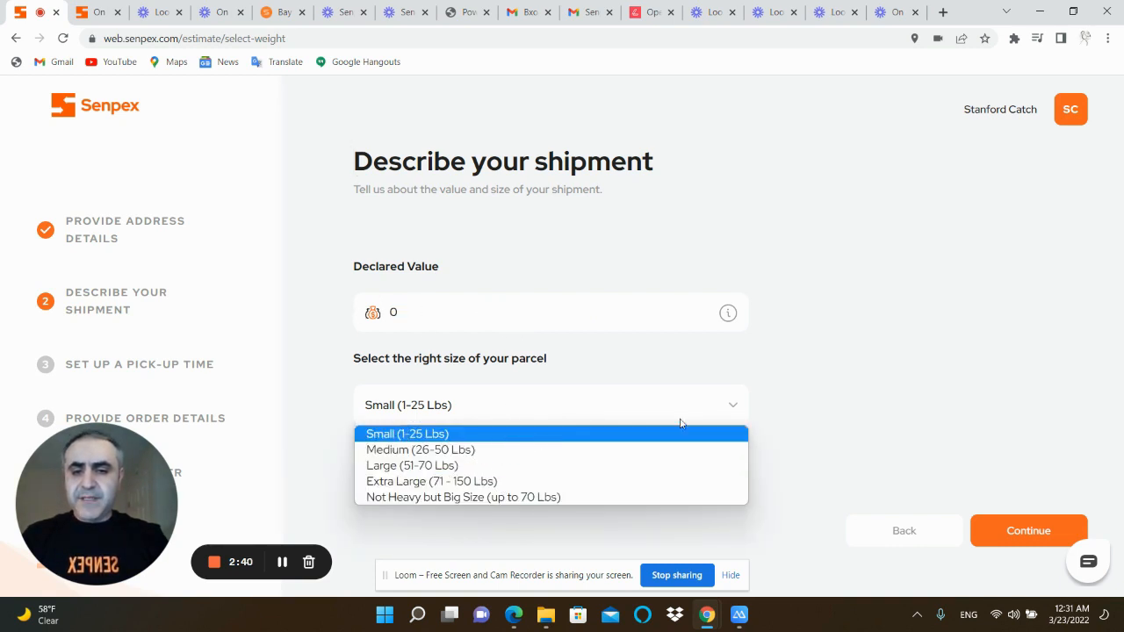
click(407, 434)
click(1027, 530)
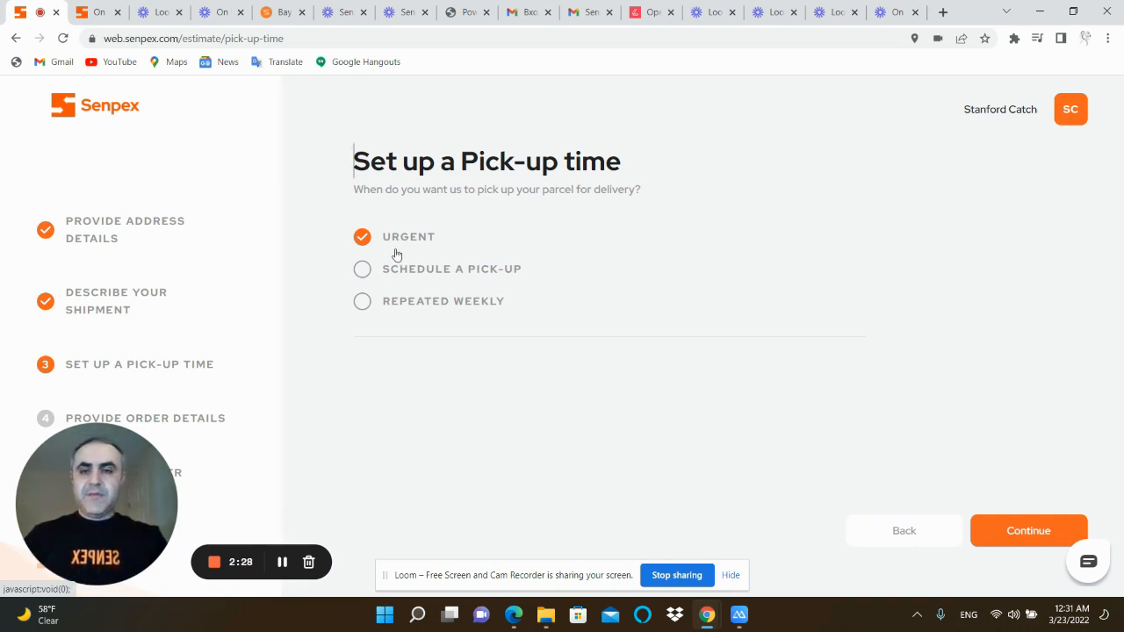
Schedule the pick-up for March 25 2022 at 10:00 am and continue to the order details
click(415, 273)
click(463, 421)
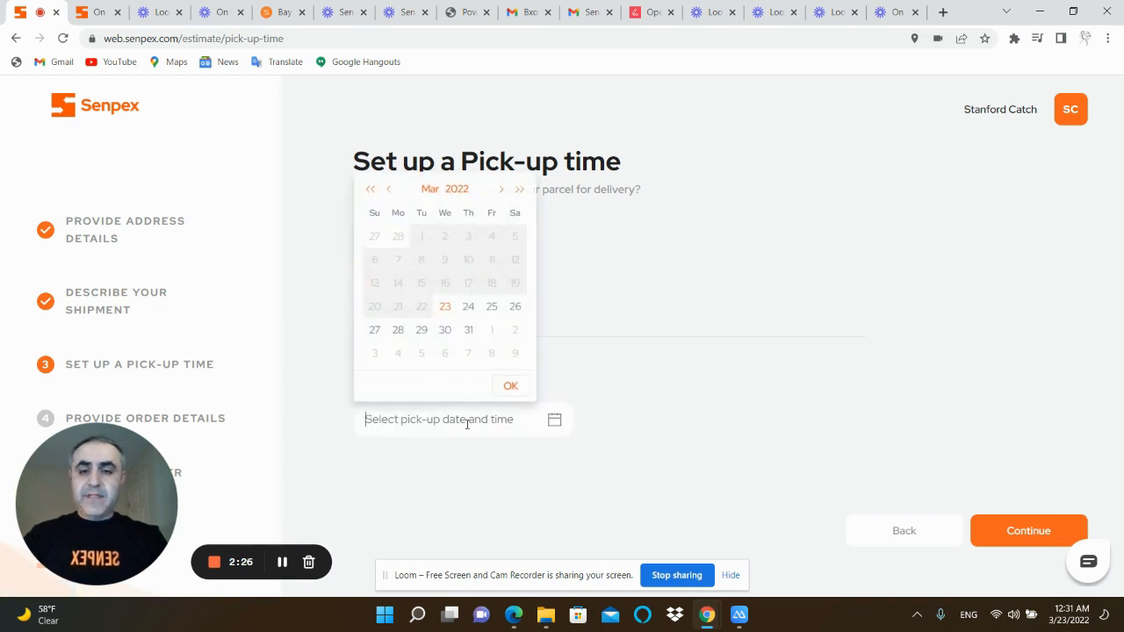
click(490, 307)
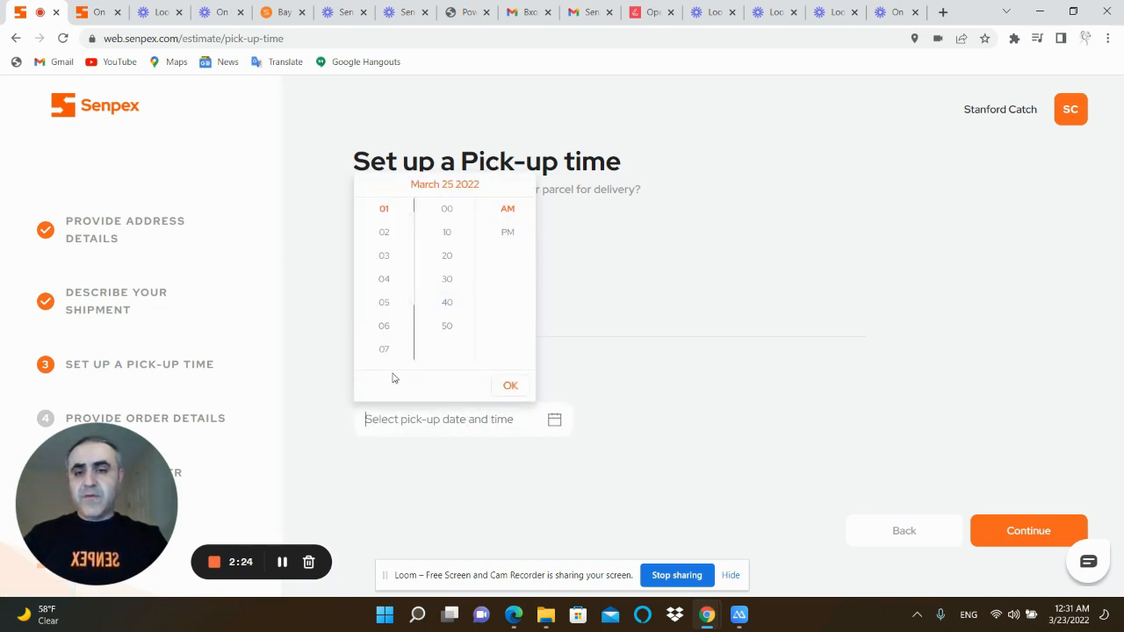
scroll(386, 320, down, 2)
click(383, 326)
click(458, 218)
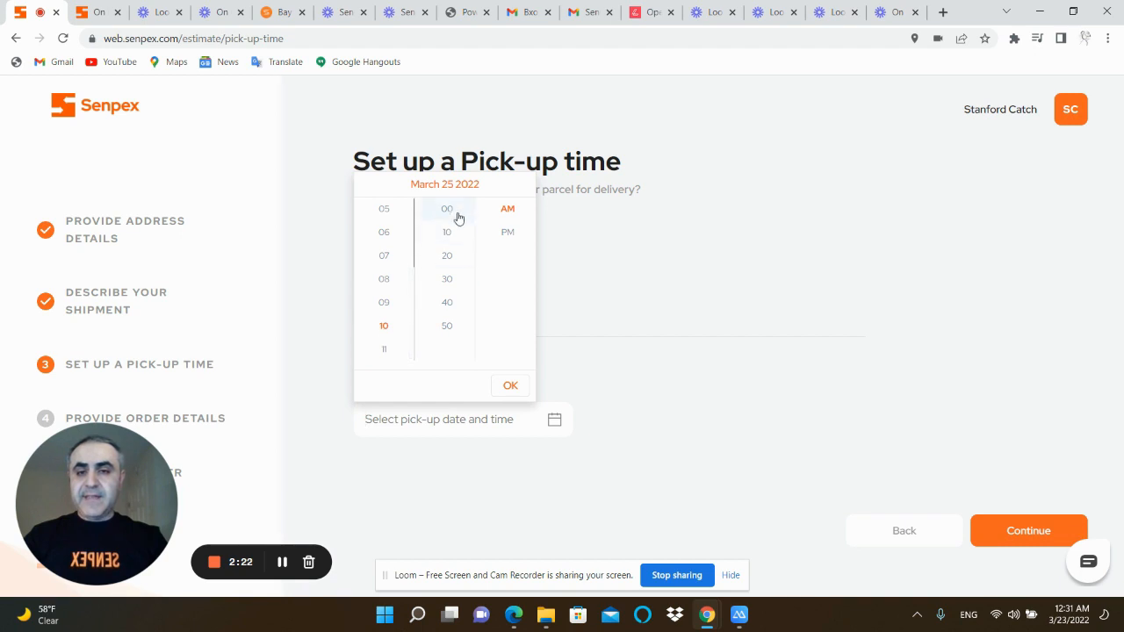
click(514, 385)
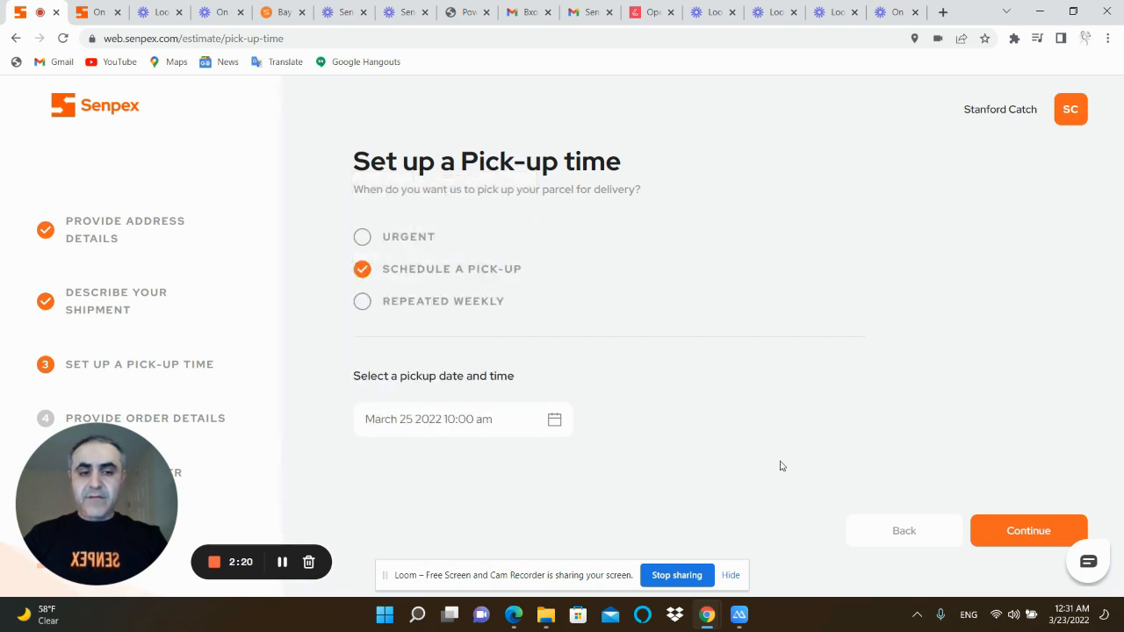
click(1011, 534)
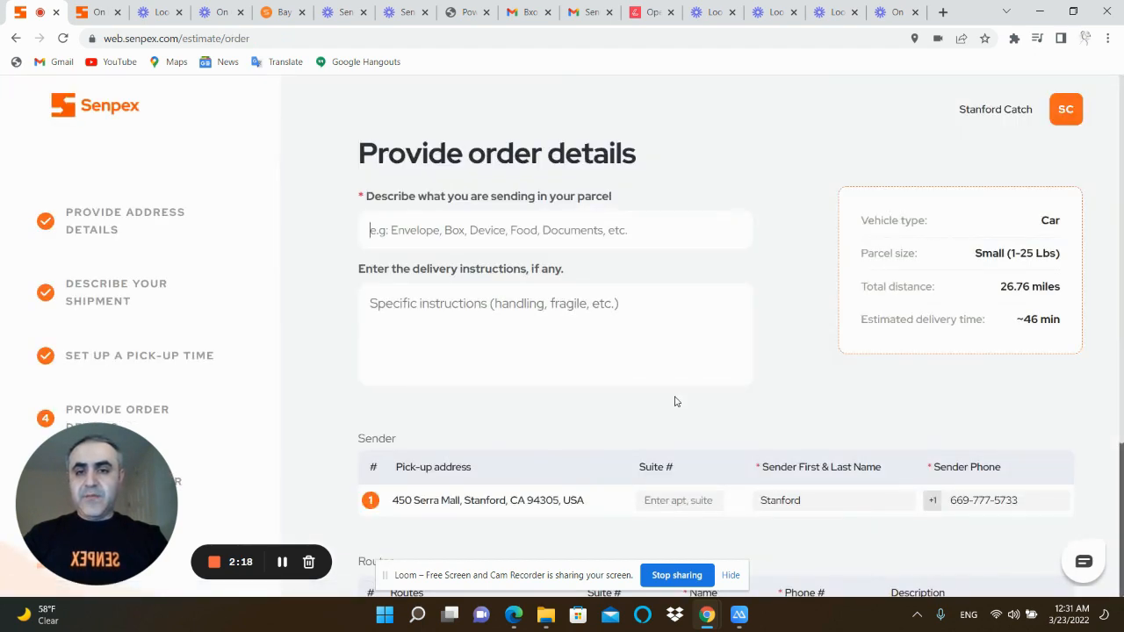
Go back to the pick-up time and set it to repeat weekly on Monday and Thursday
scroll(677, 373, down, 3)
click(854, 540)
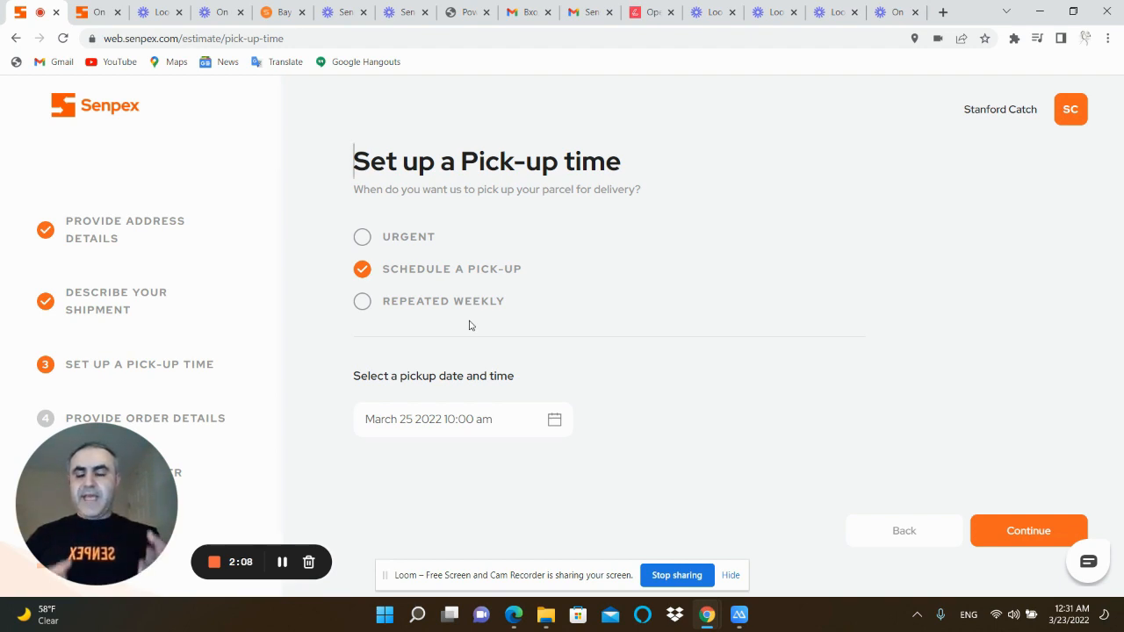
click(434, 301)
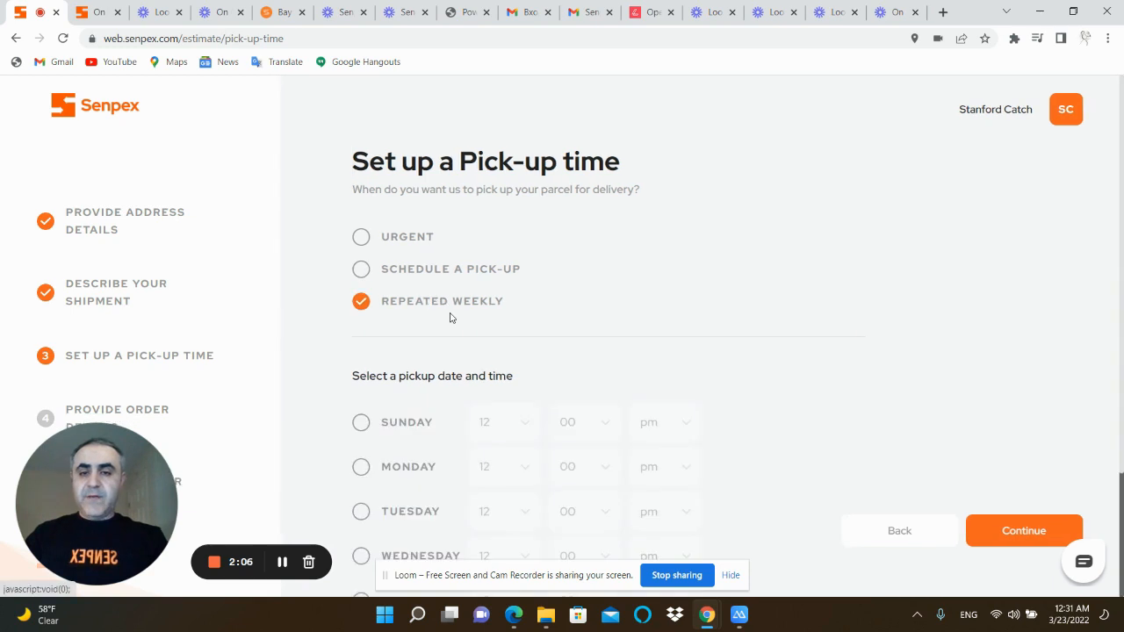
scroll(474, 342, down, 2)
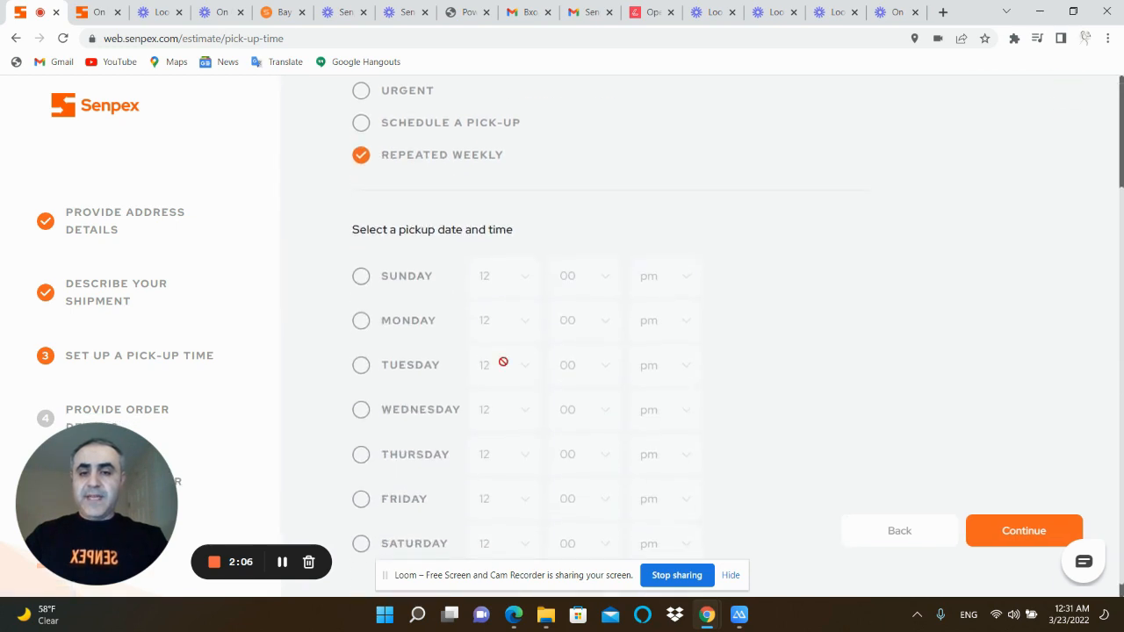
click(361, 320)
click(361, 455)
scroll(450, 443, up, 2)
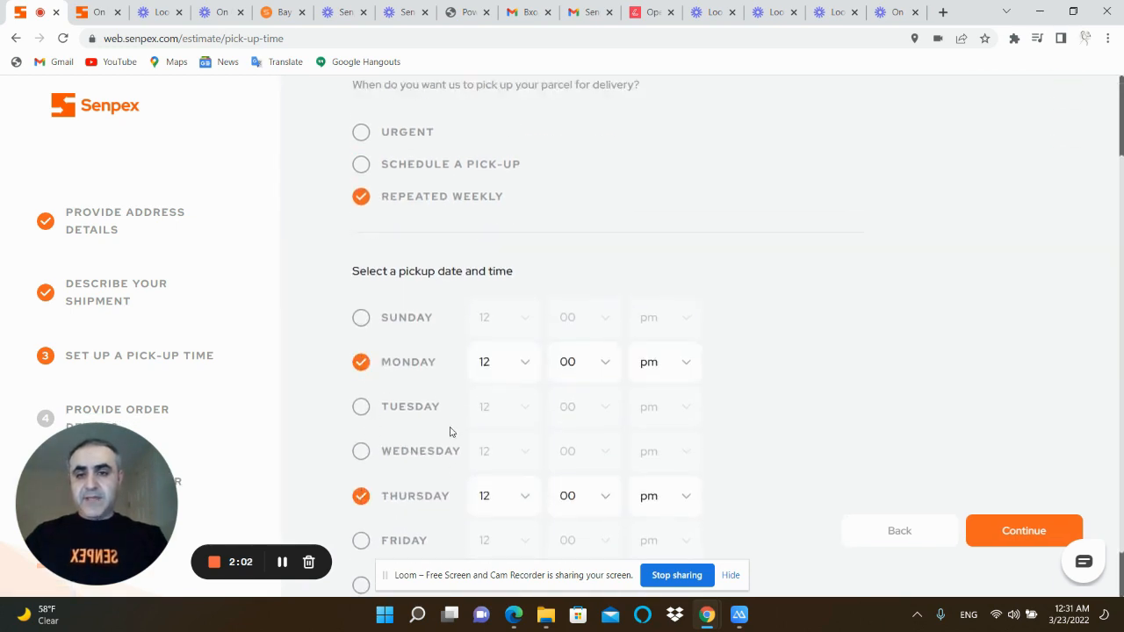
Change the pick-up time to Urgent and continue to the order details
click(451, 270)
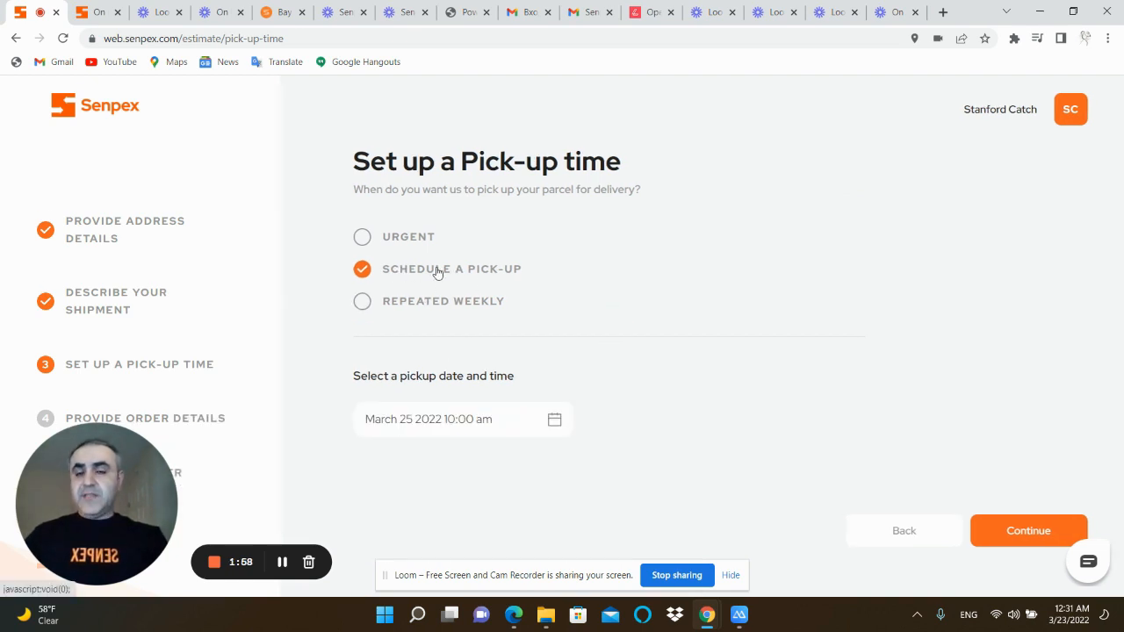
click(405, 241)
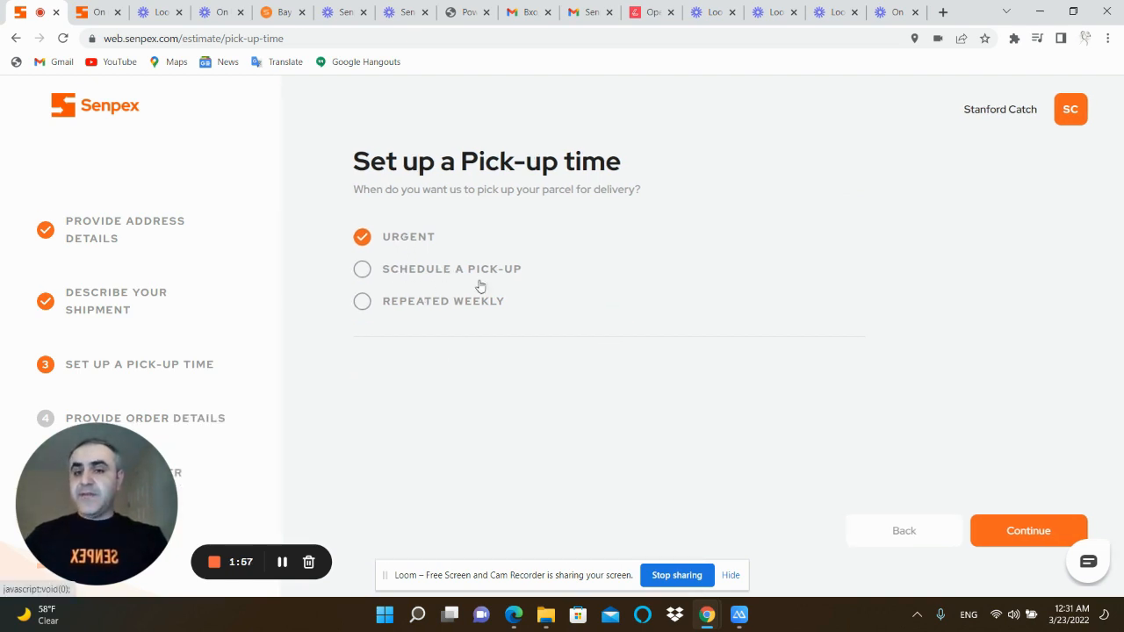
click(1022, 539)
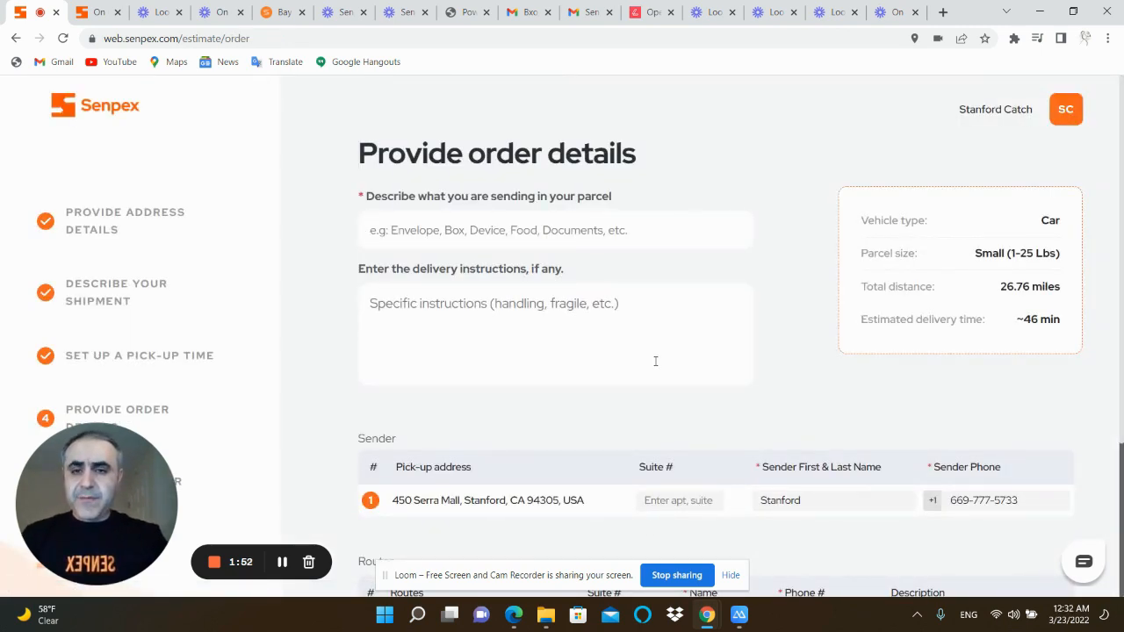
Describe the parcel as "2 boxes" and enter "Be careful" as the delivery instructions
text(2 boxes)
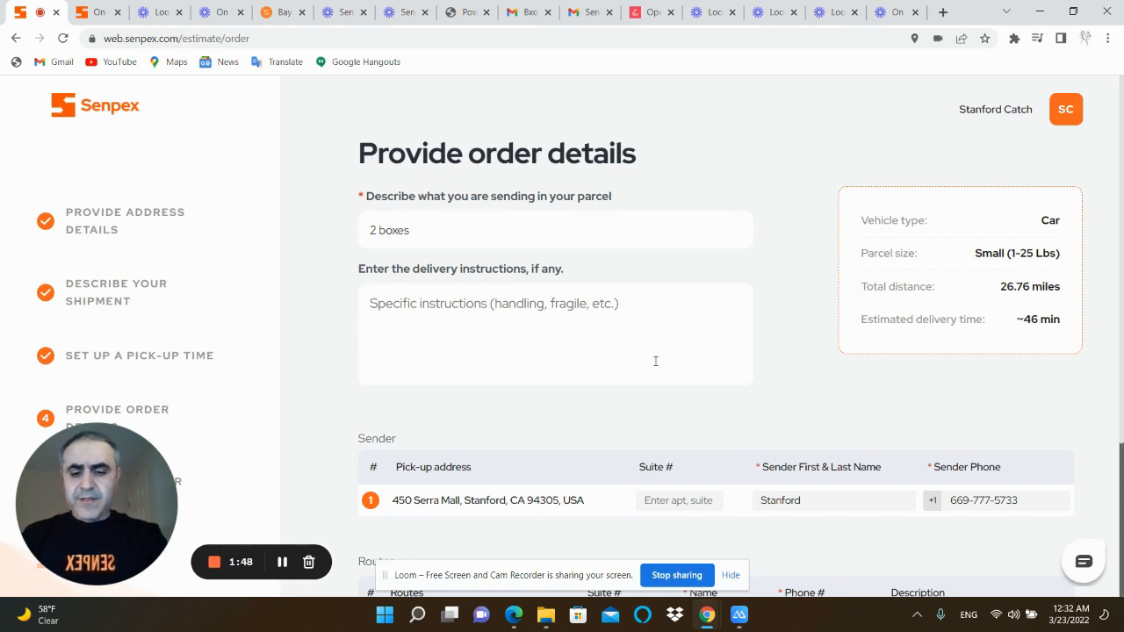
click(655, 361)
text(Be careful)
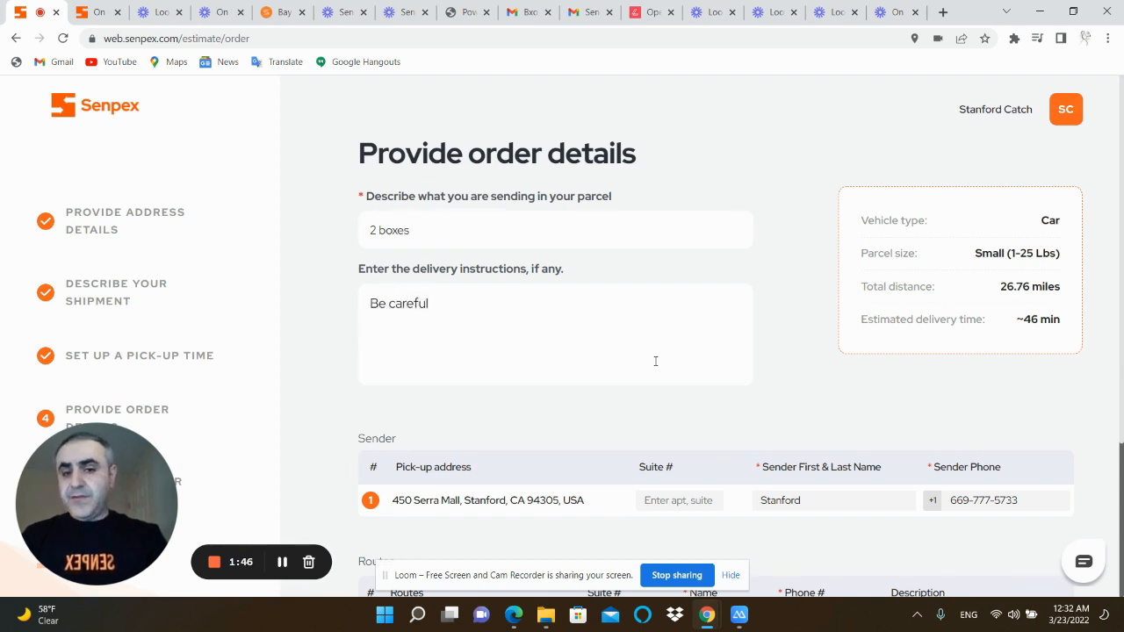
Replace the sender's name for the Stanford pick-up
scroll(650, 283, down, 3)
drag(802, 294, 626, 277)
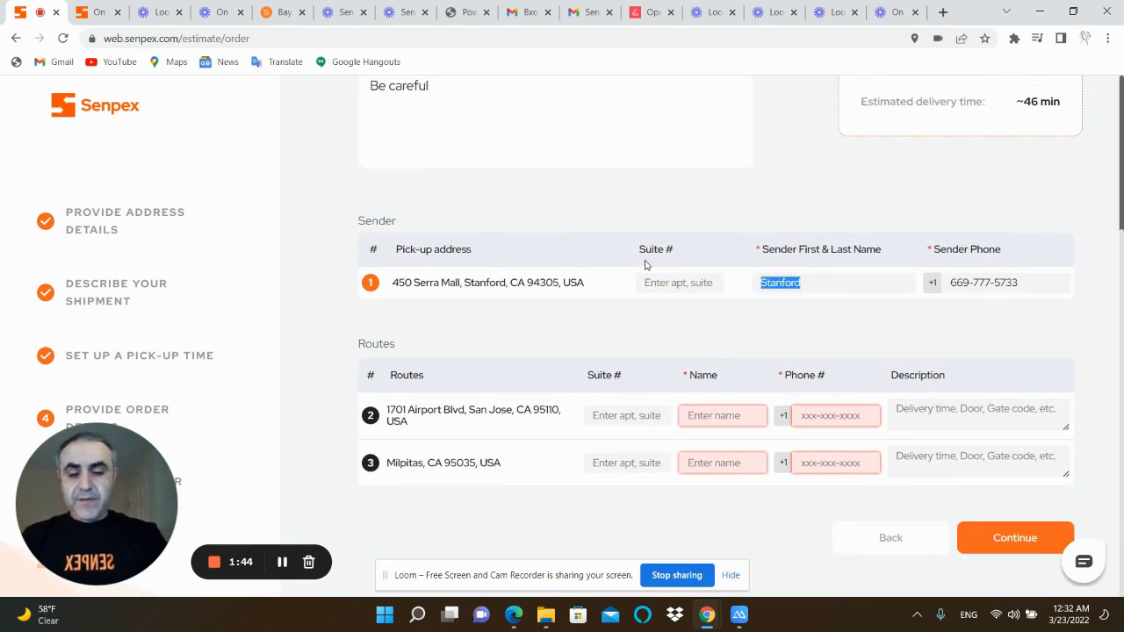
text(John)
key(Tab)
key(Tab)
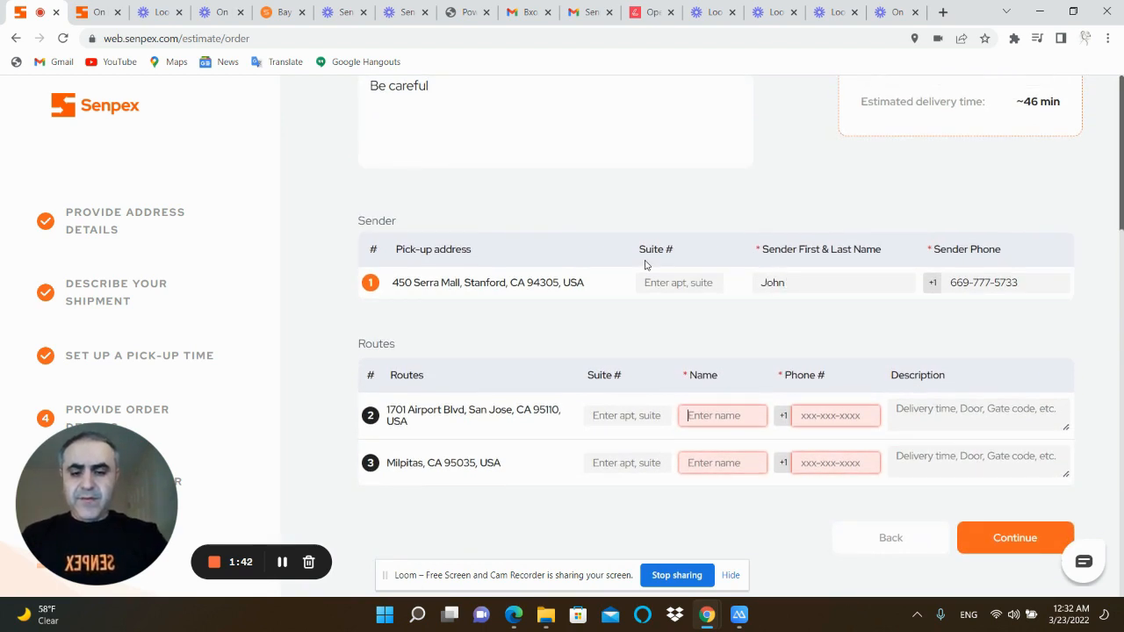
Enter the recipient's name and phone number for the San Jose airport drop-off
text(Adam)
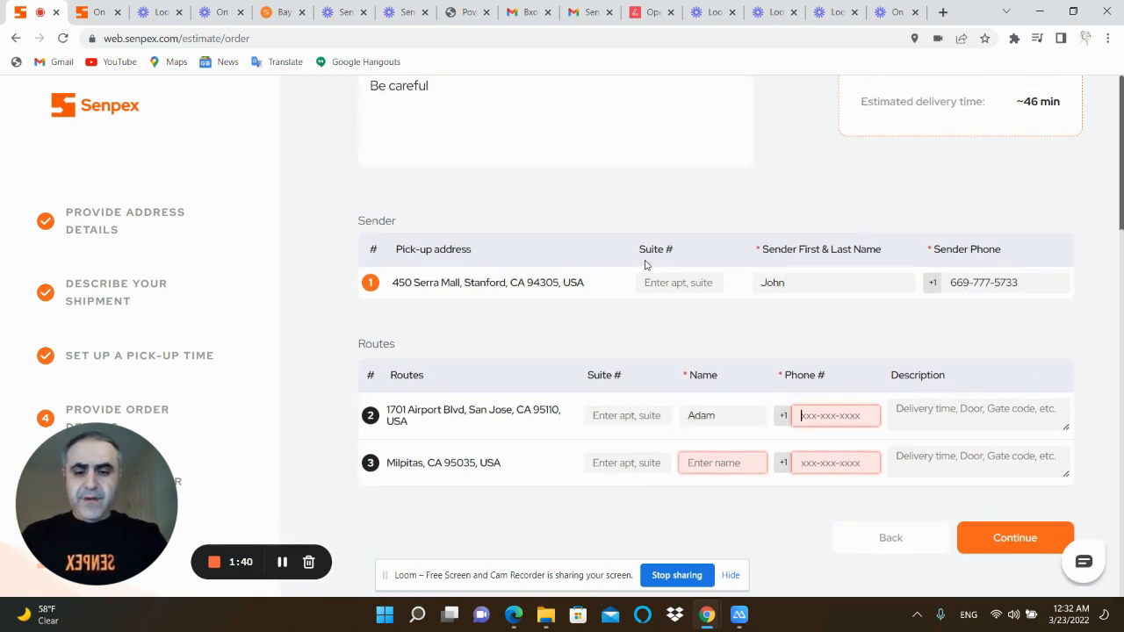
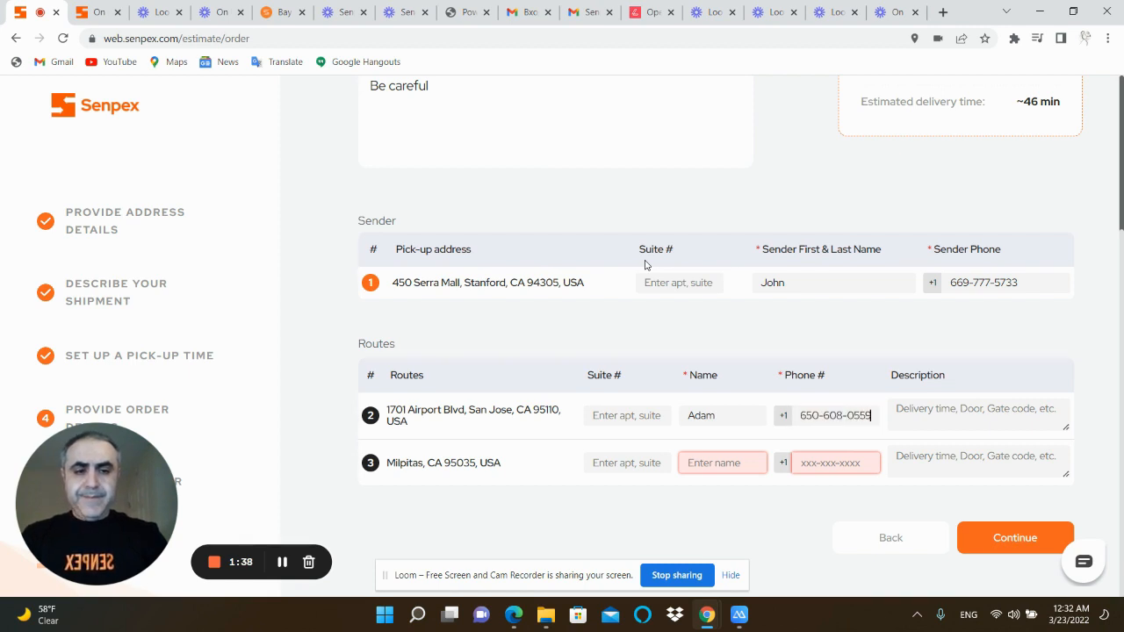
Enter the recipient's name and phone number for the Milpitas drop-off, and continue to the payment stage
key(Tab)
key(Tab)
key(Tab)
text(Abayomi)
key(Tab)
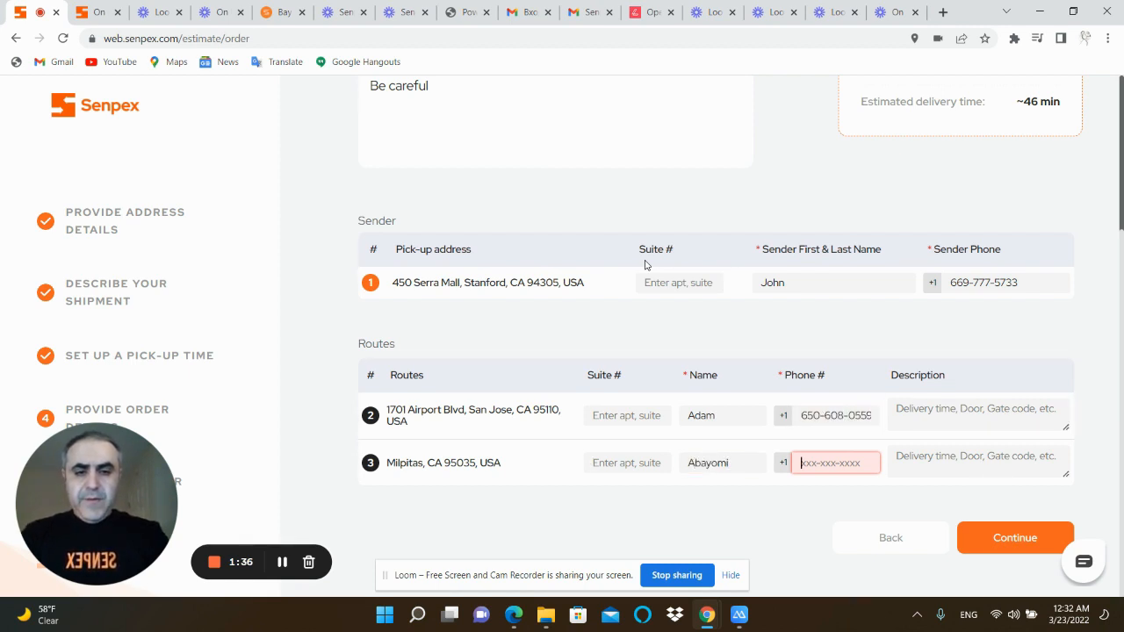
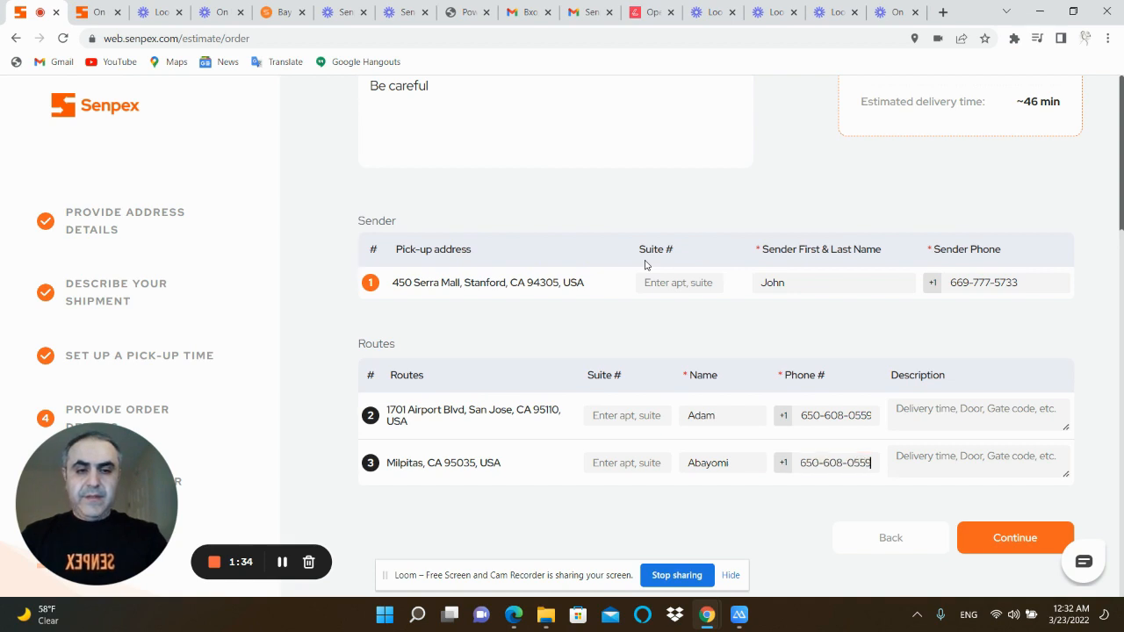
key(Tab)
click(982, 537)
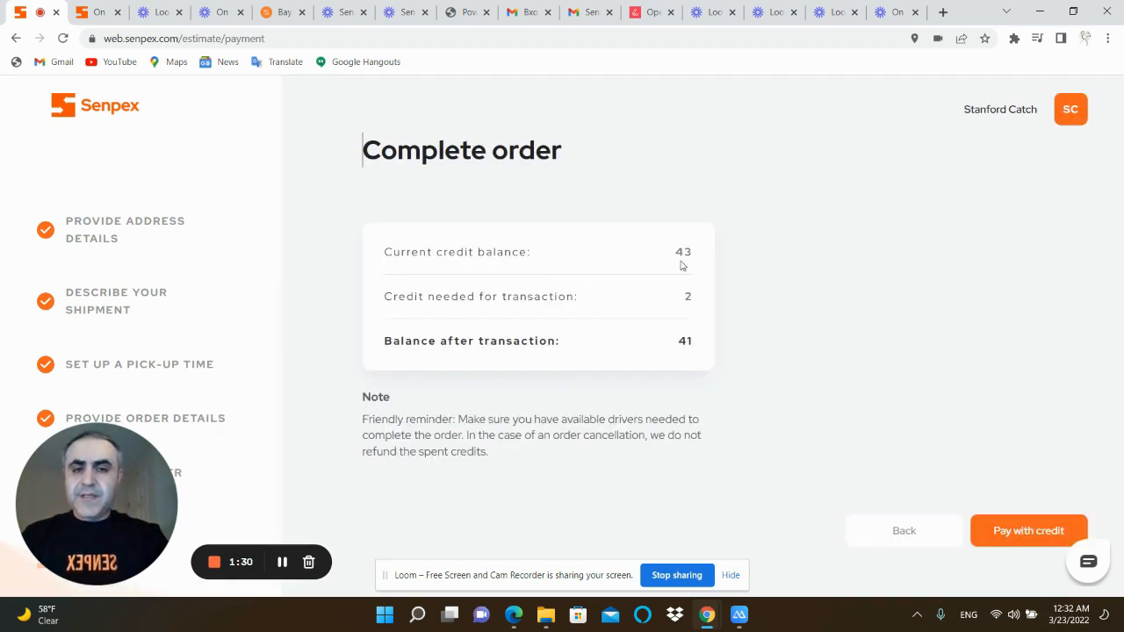
Review the credit balance figures, pay for the order with credit and open its tracking page
drag(697, 258, 666, 255)
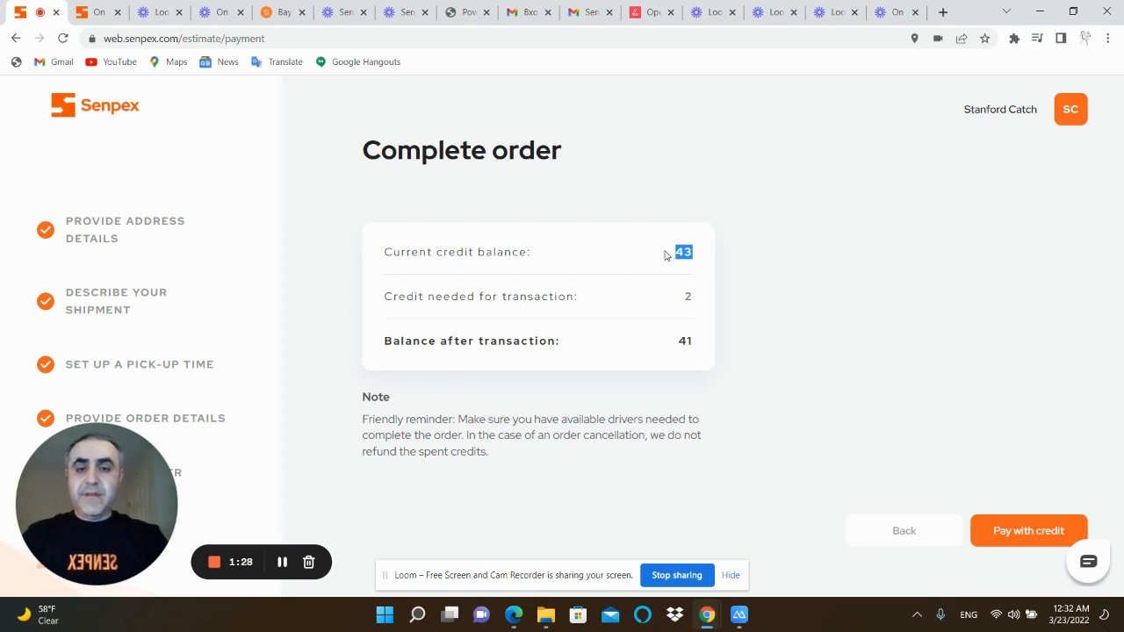
click(671, 256)
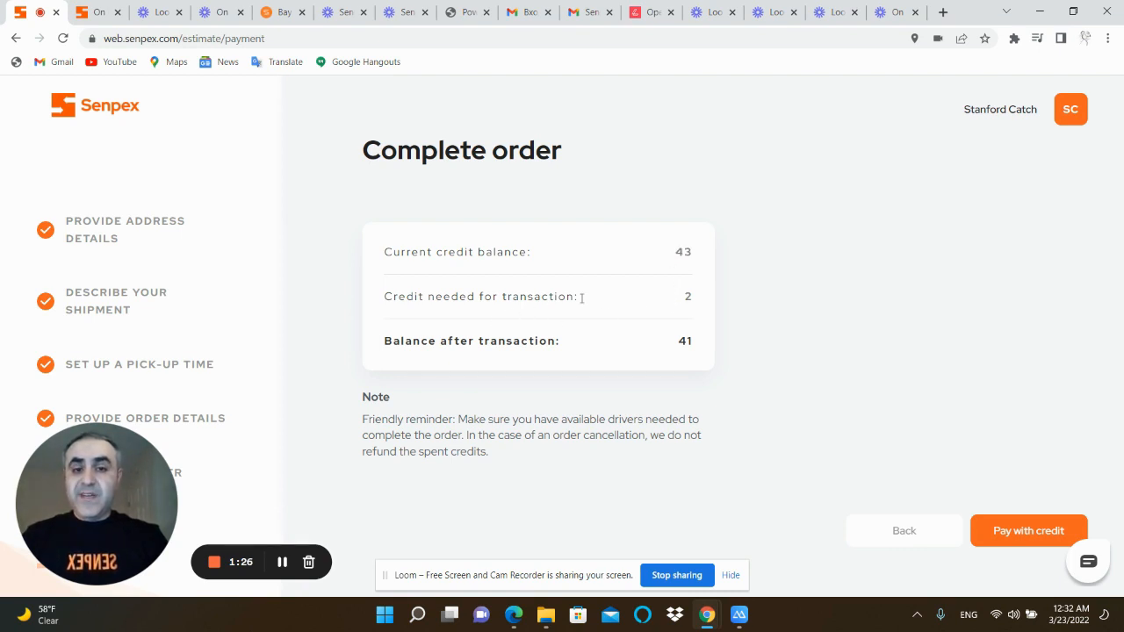
mouse_move(693, 302)
mouse_down()
mouse_move(653, 301)
mouse_move(682, 296)
mouse_up()
click(680, 347)
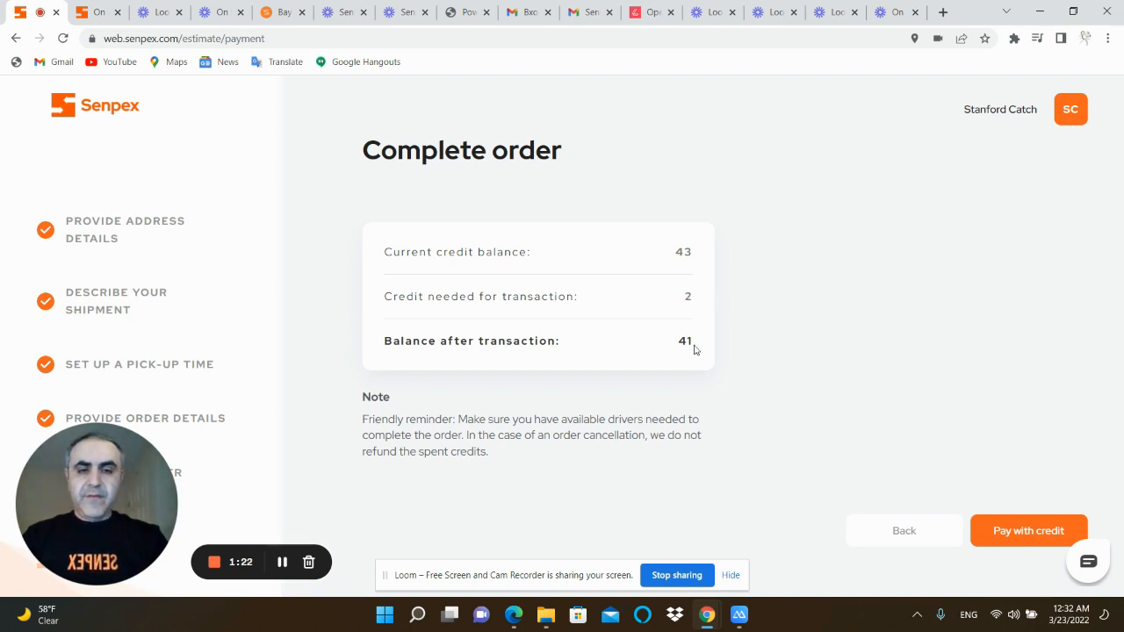
drag(695, 349, 677, 346)
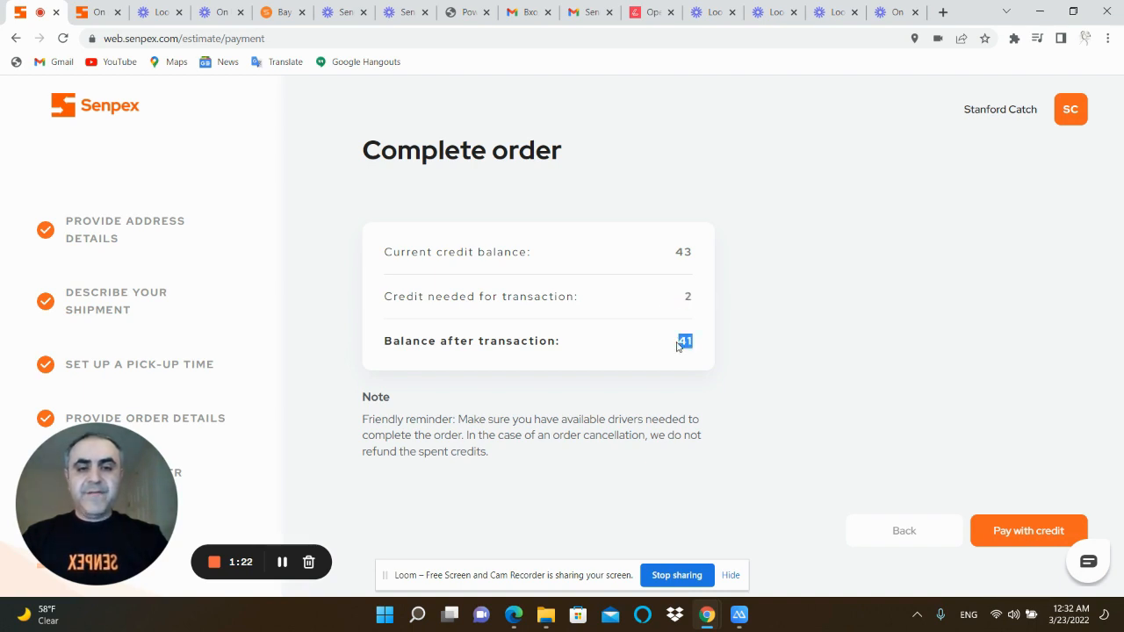
click(1008, 539)
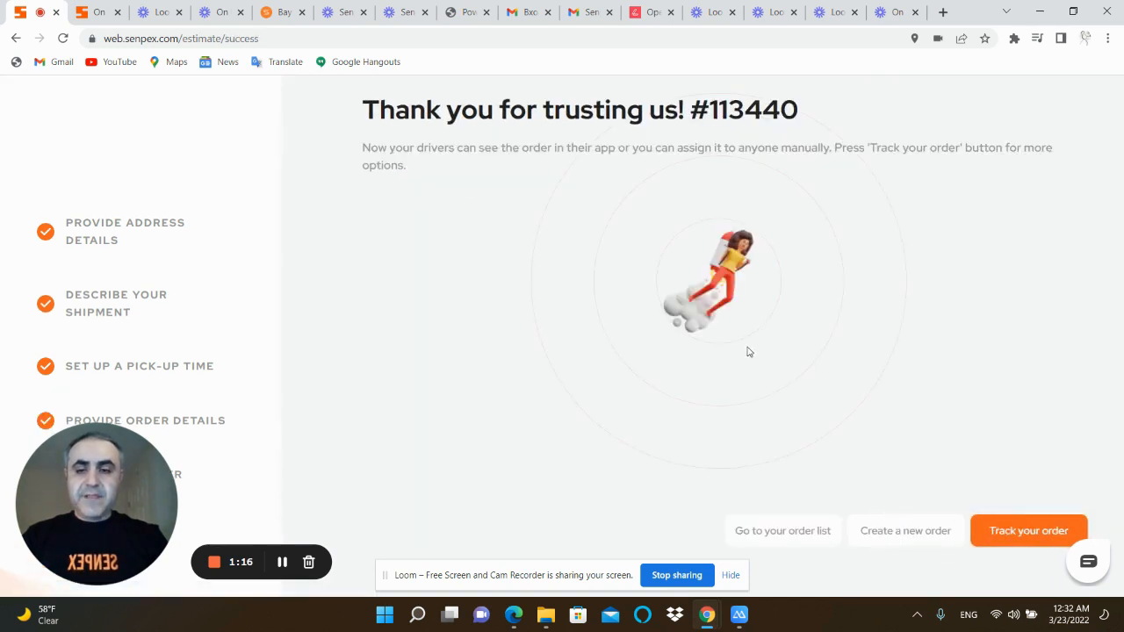
click(1015, 533)
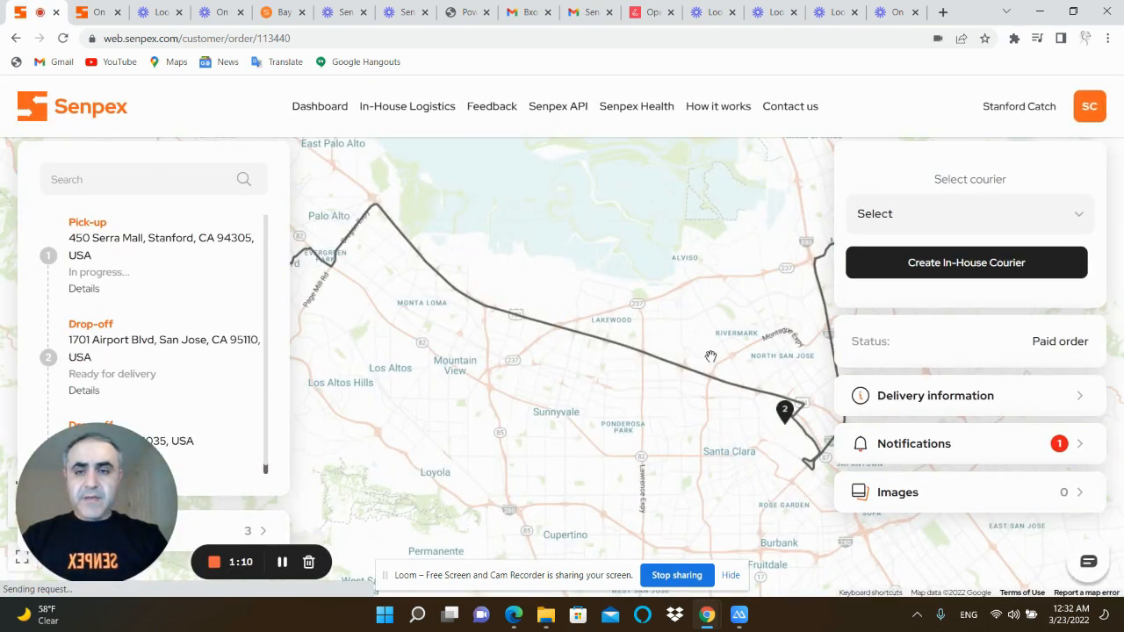
Examine the order's full route on the map and the couriers available for assignment
scroll(712, 355, down, 1)
drag(710, 356, 647, 362)
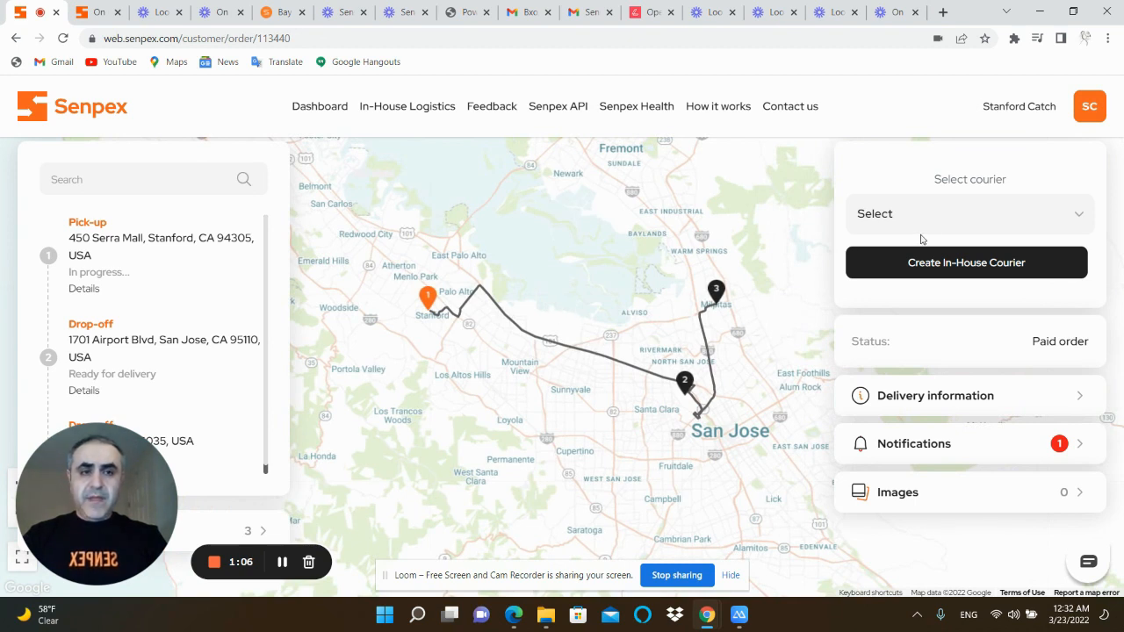
click(953, 211)
click(953, 212)
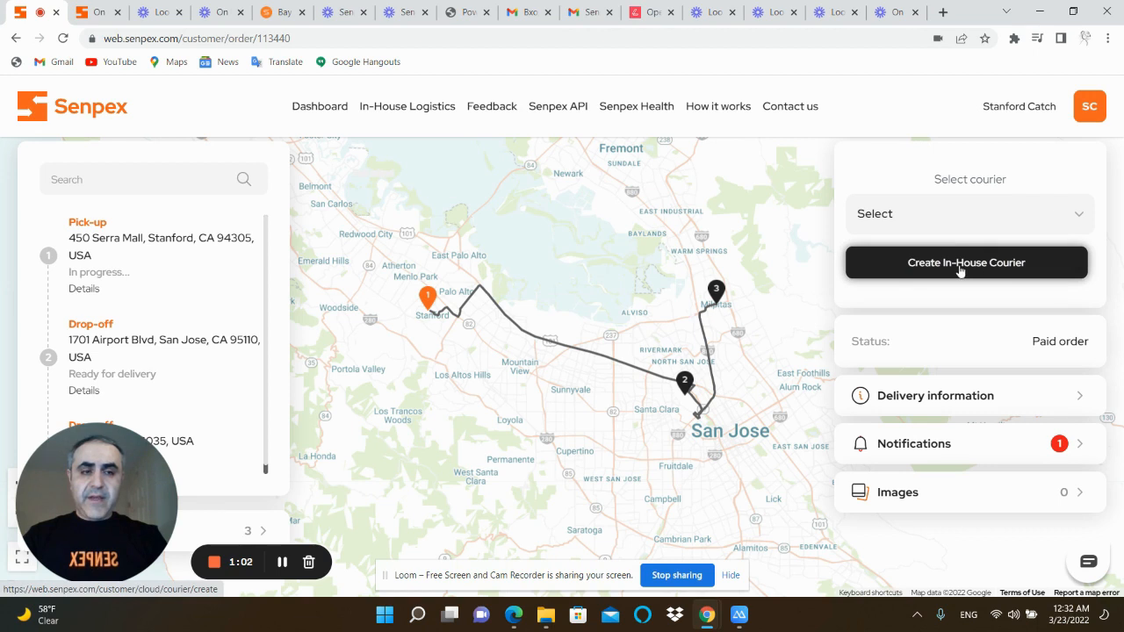
click(961, 220)
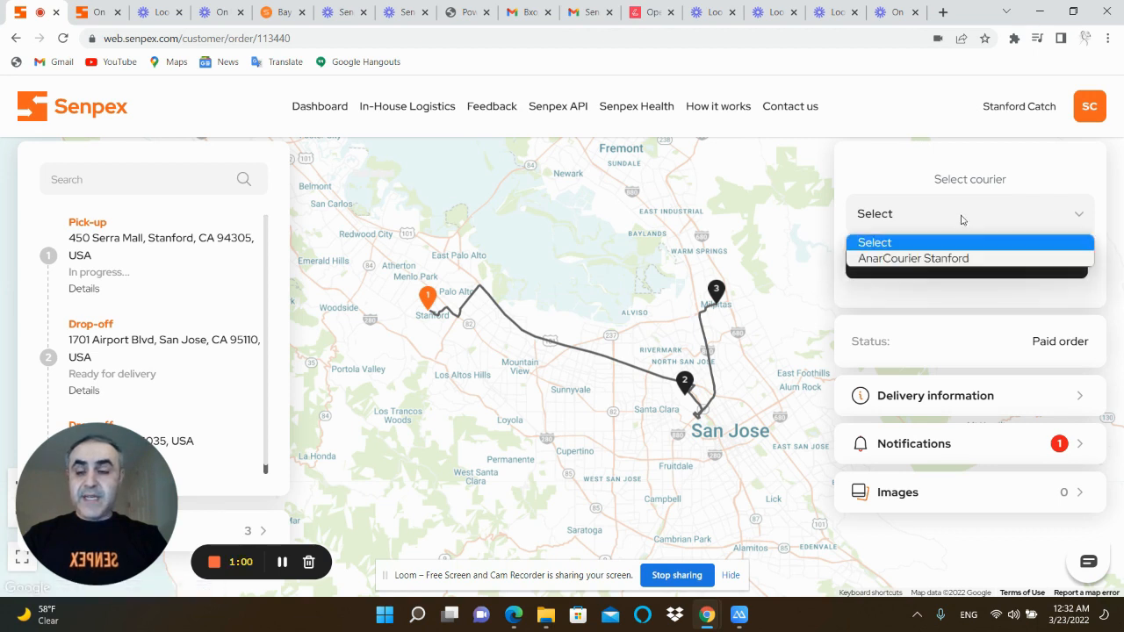
click(961, 219)
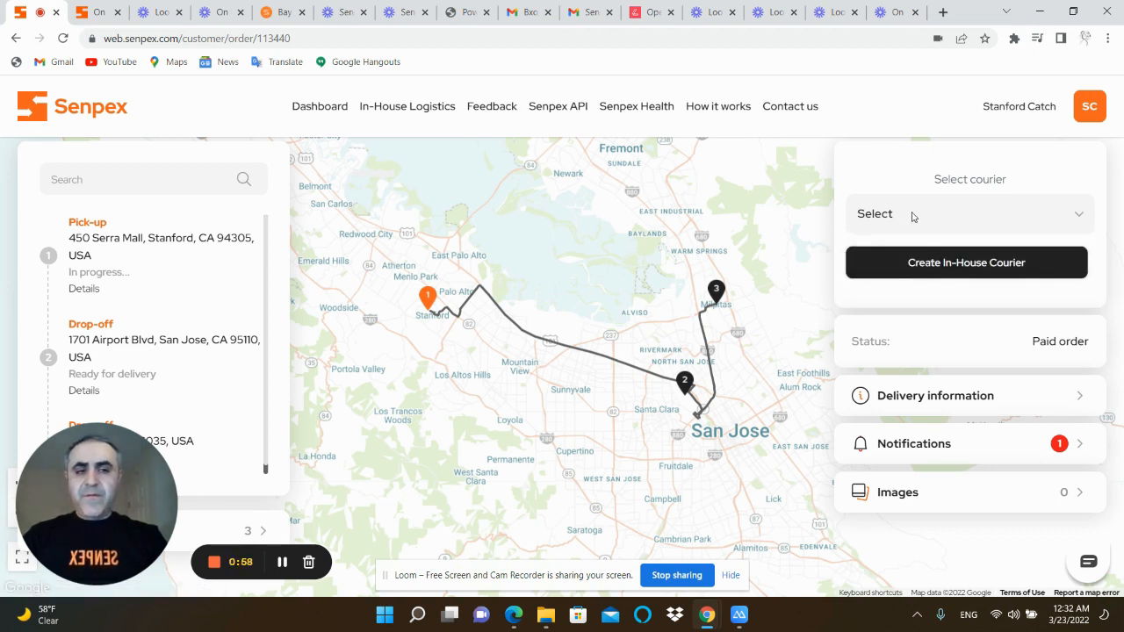
Switch to the mirrored phone window to view the mobile app's sign-in screen
mouse_move(739, 620)
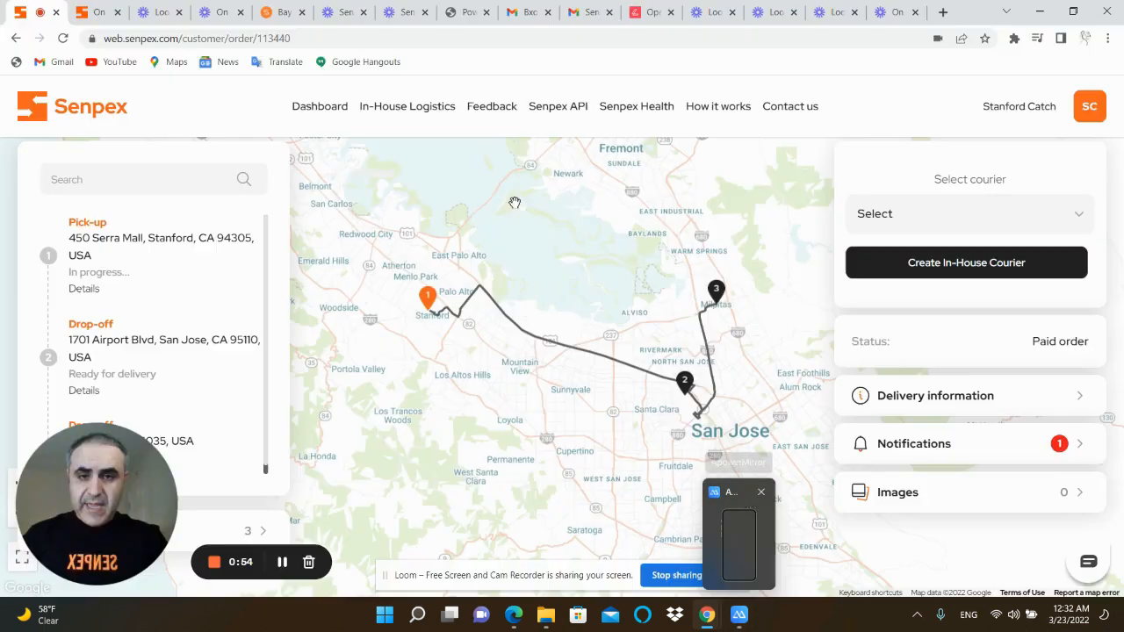
click(739, 614)
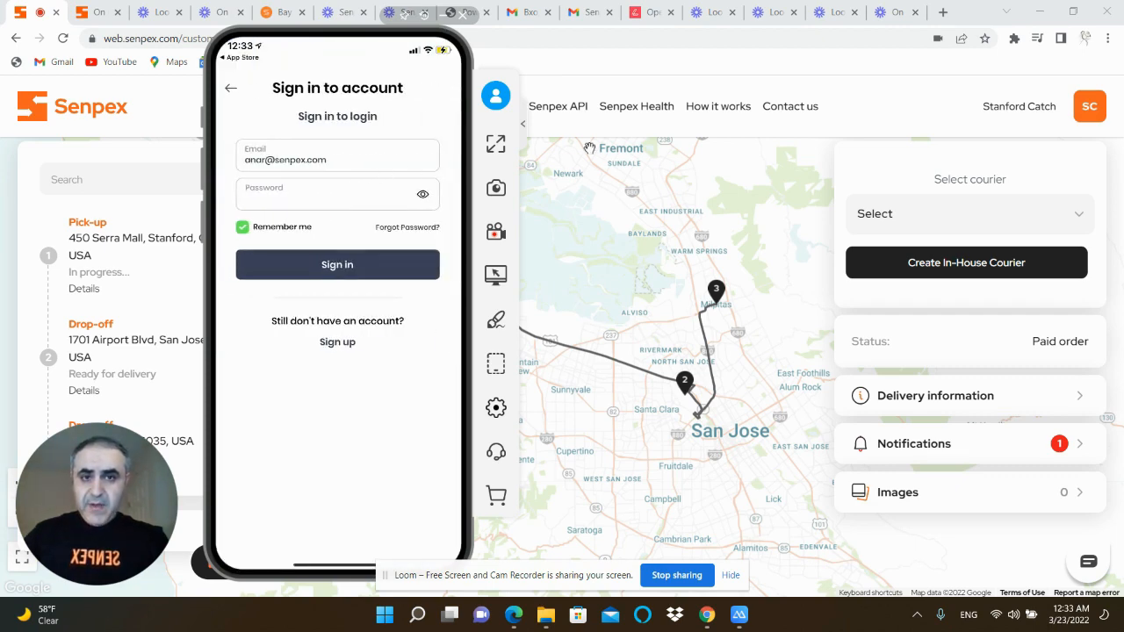
Switch back to the browser and open the list of in-house couriers in In-House Logistics
click(872, 112)
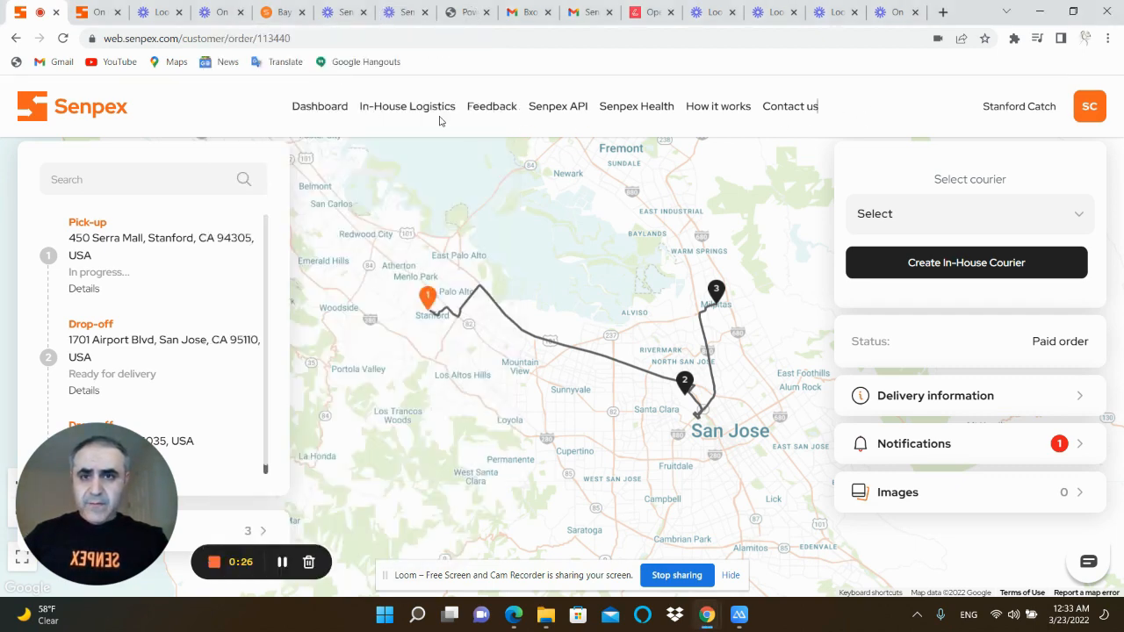
click(391, 106)
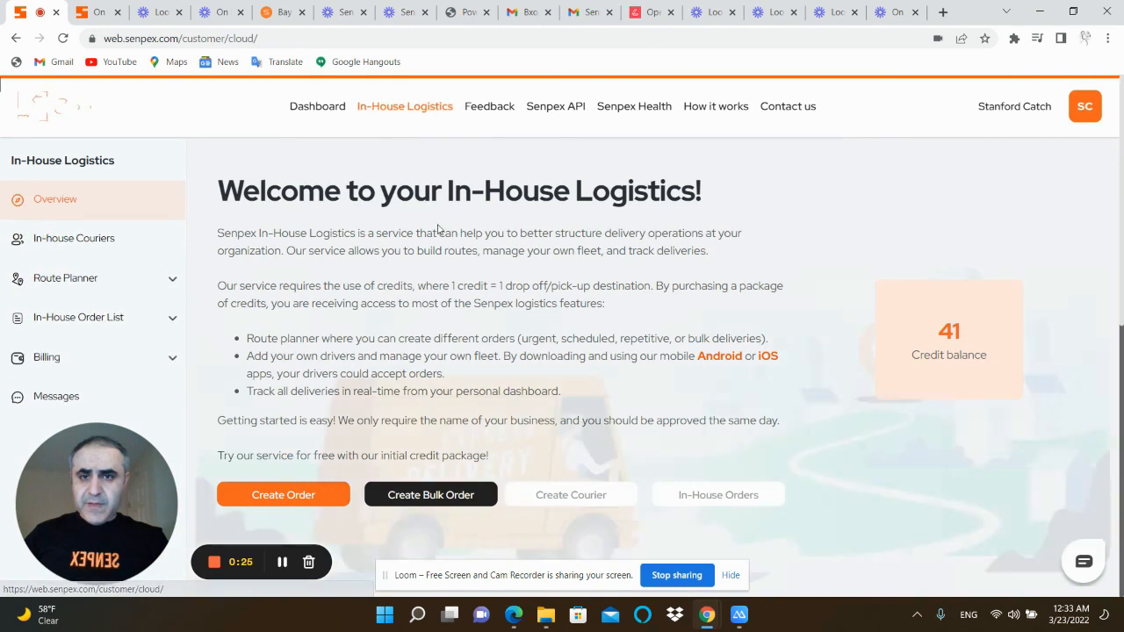
click(101, 248)
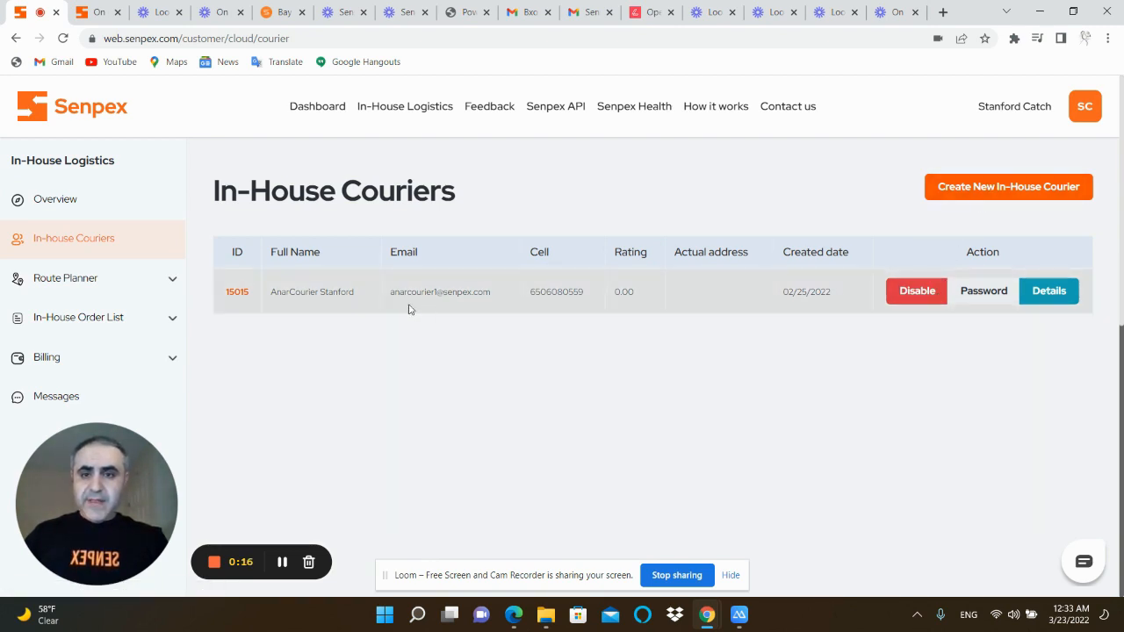
Open the courier creation form, read its note about driver credentials, and return to the in-house couriers list
click(1006, 191)
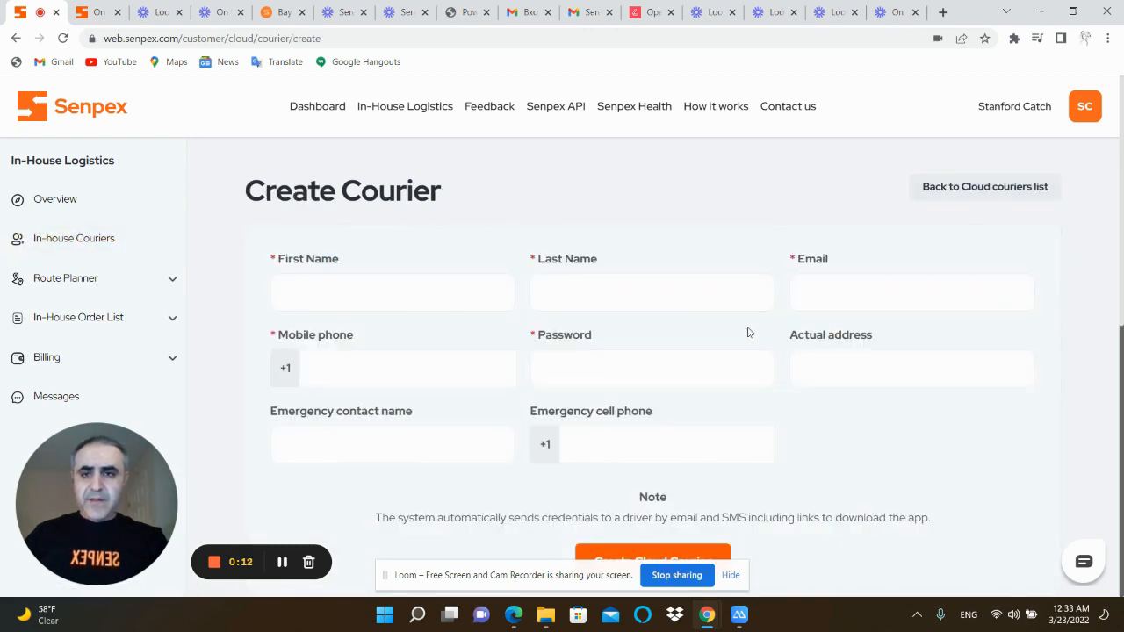
scroll(727, 444, down, 2)
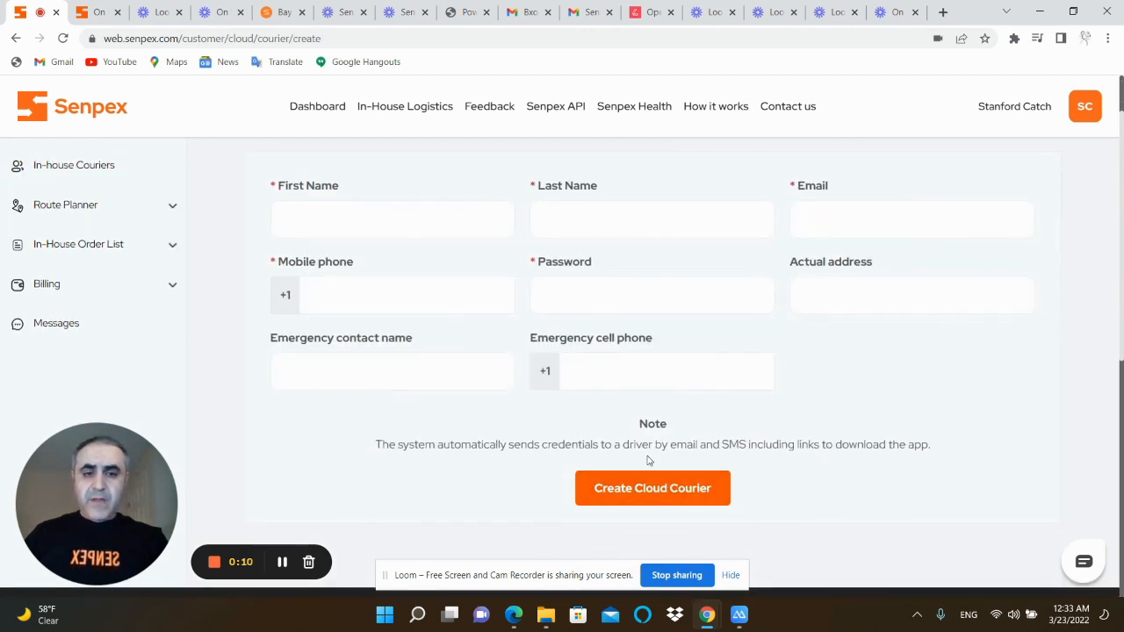
drag(697, 445, 930, 448)
click(918, 454)
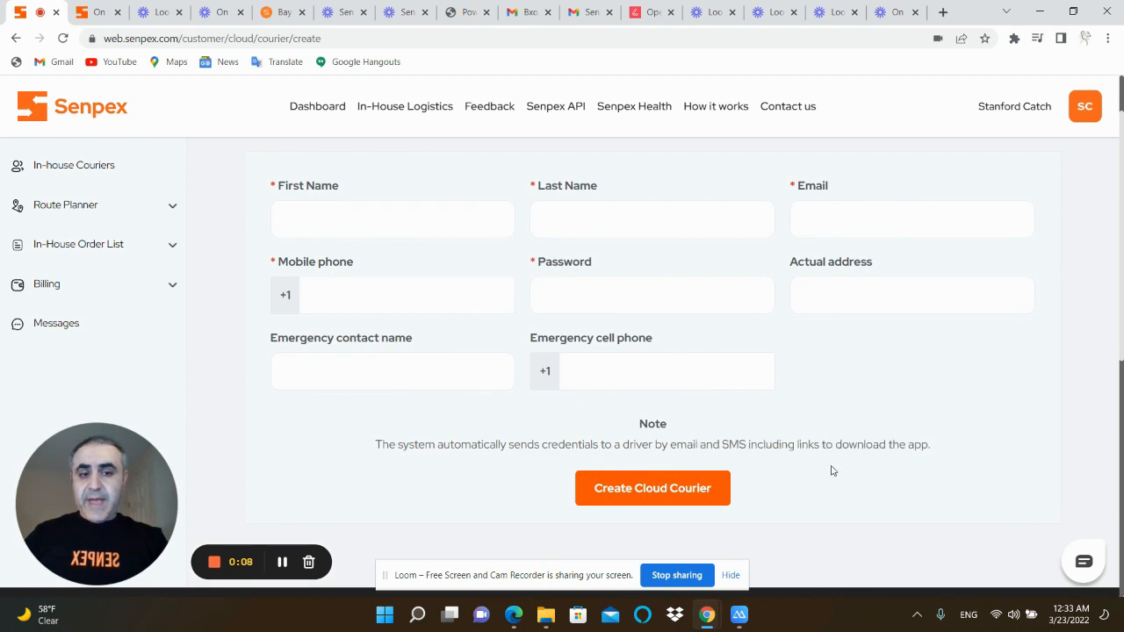
scroll(709, 489, up, 2)
click(120, 241)
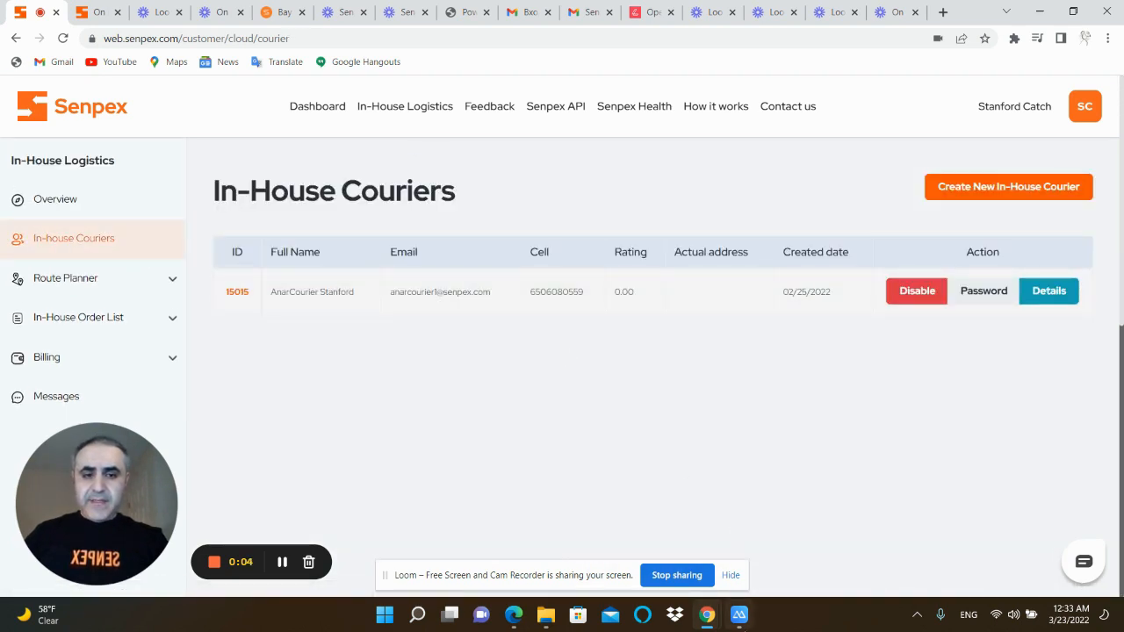
View the courier app in the mirrored phone window, moving it beside the couriers list, and return to the browser
click(738, 614)
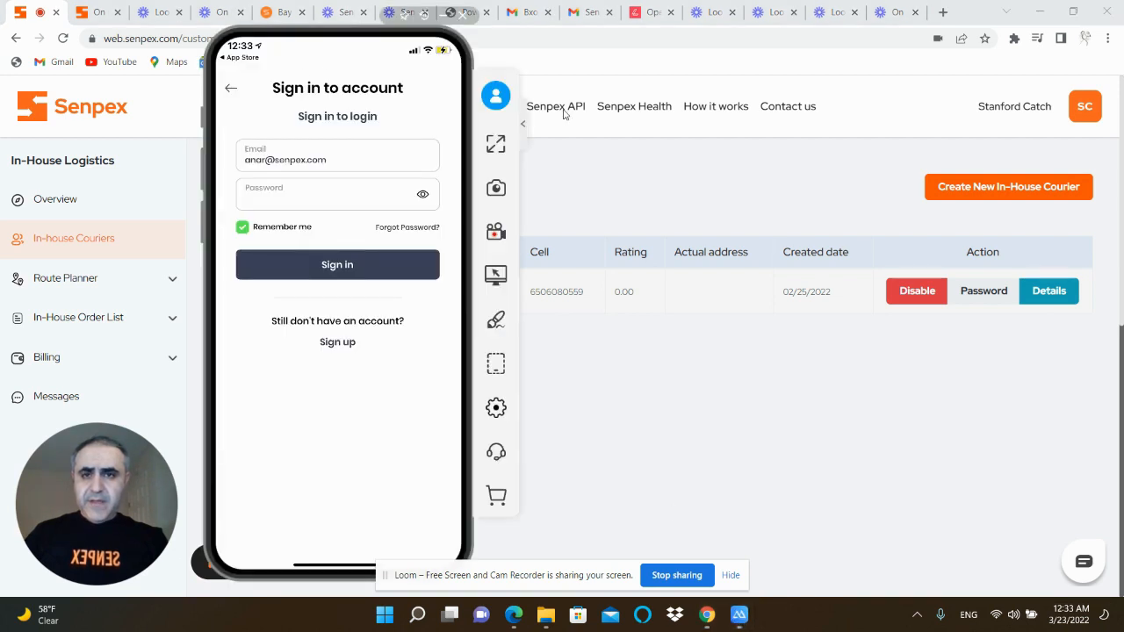
drag(360, 27, 708, 49)
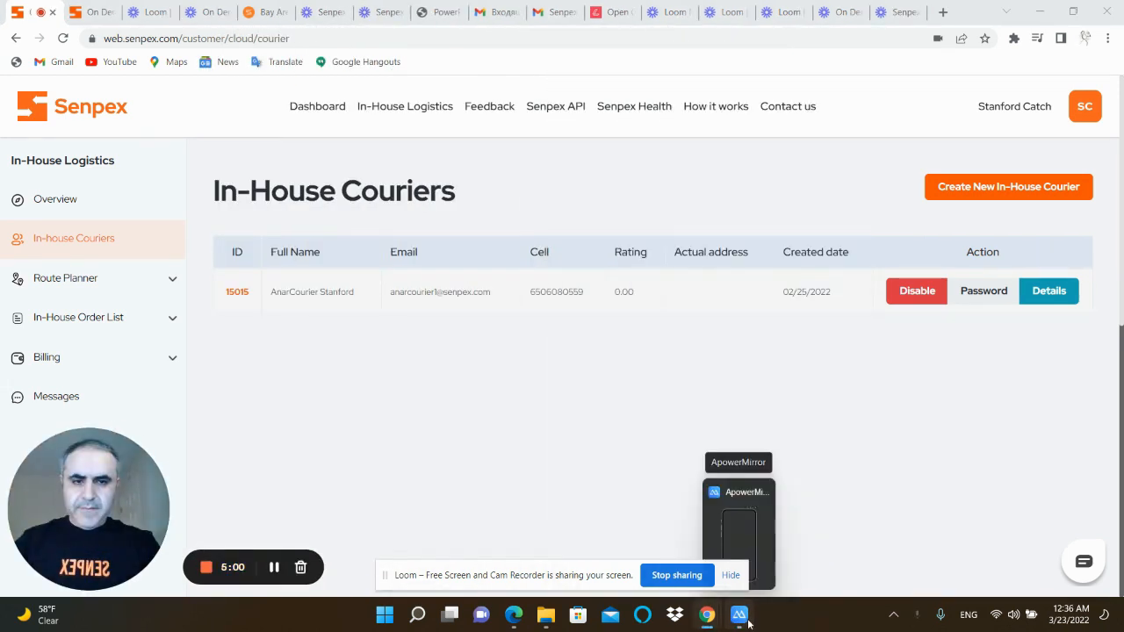
click(738, 614)
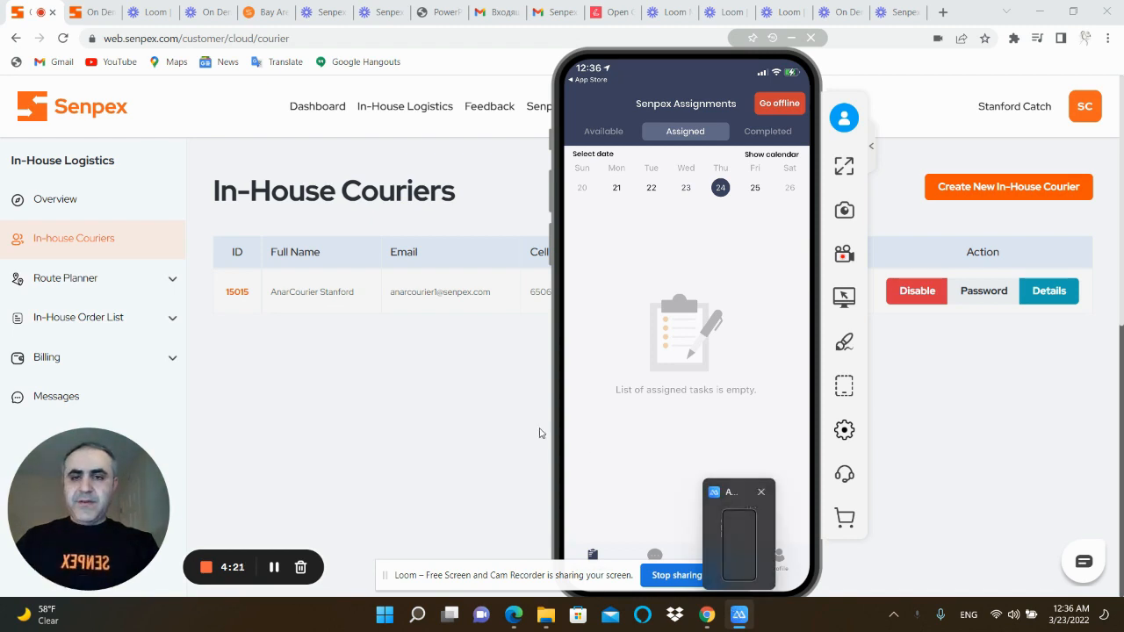
click(449, 417)
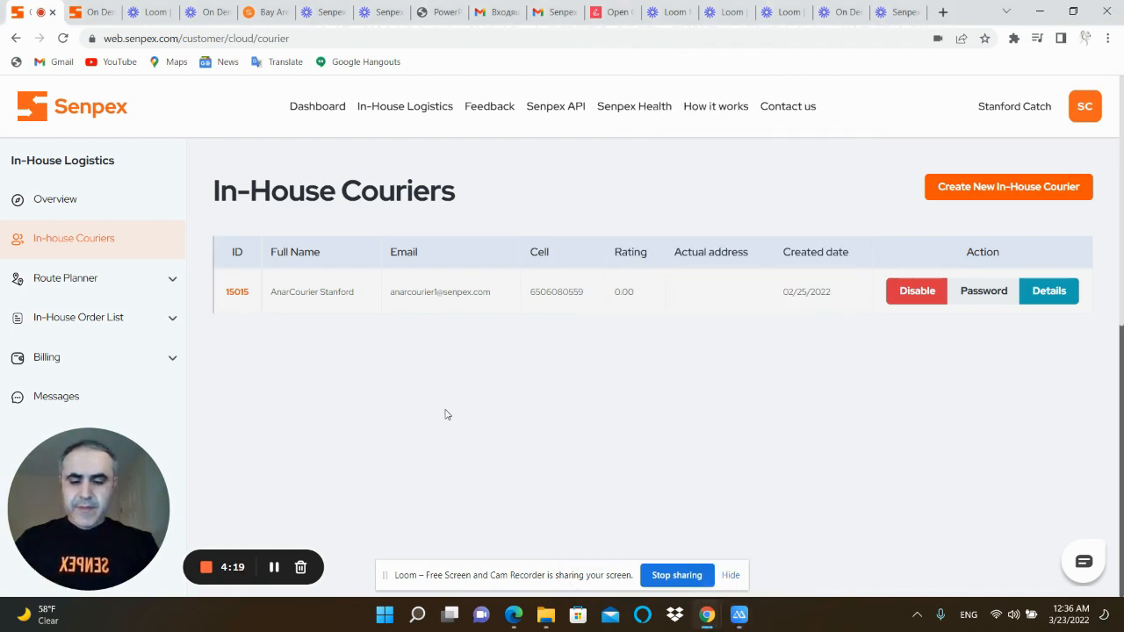
click(737, 616)
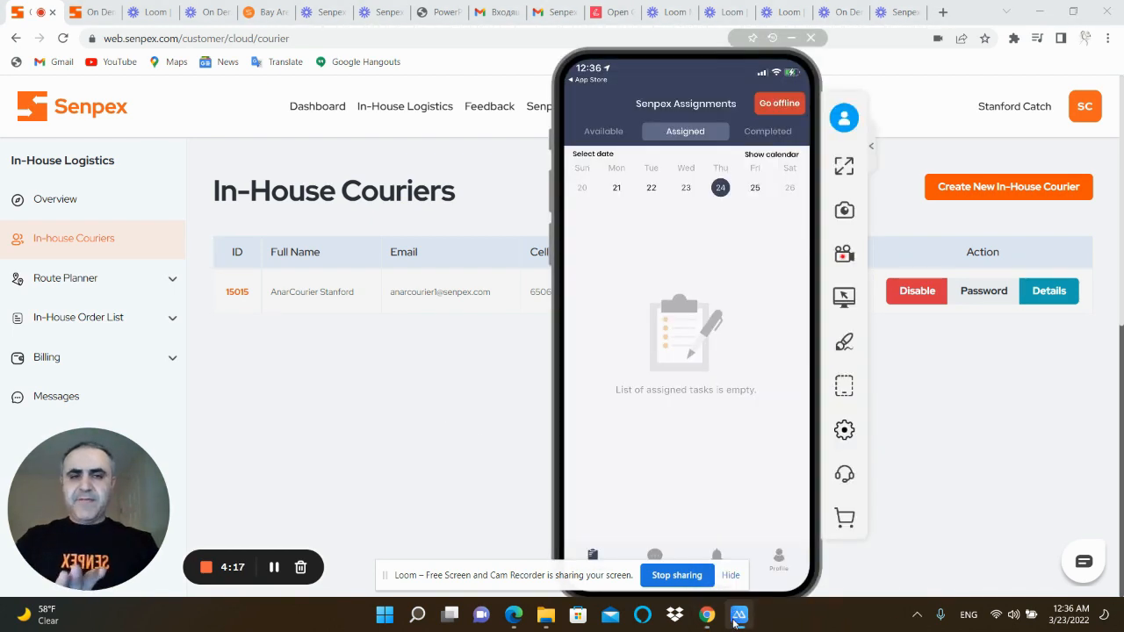
click(443, 474)
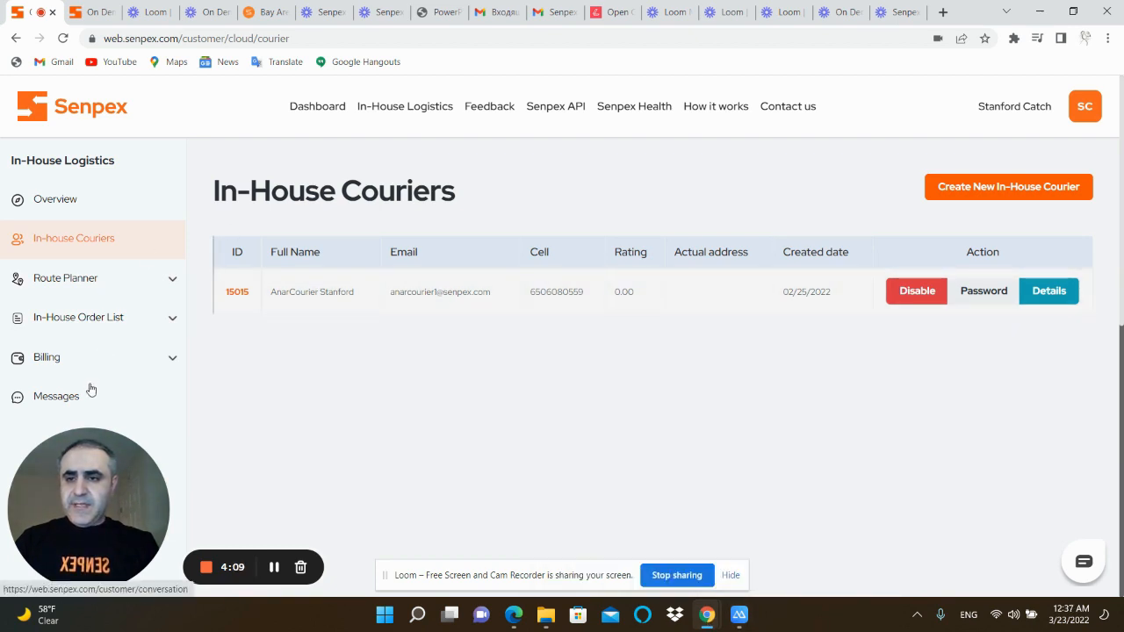
Look through the active in-house orders and open the "2 boxes" order bound for Milpitas
click(402, 109)
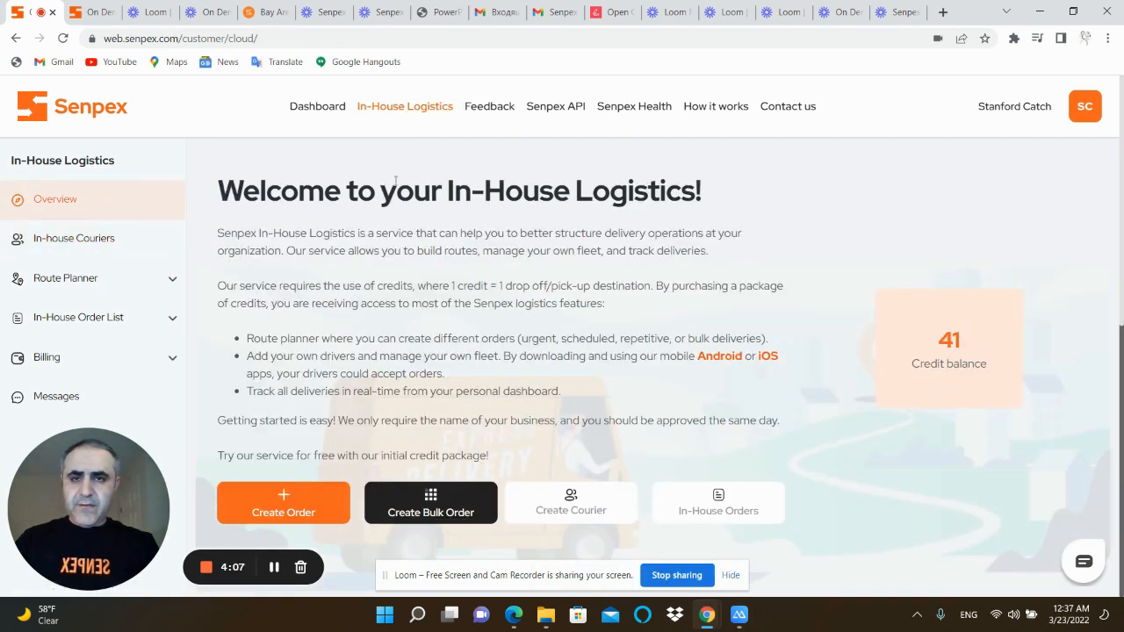
click(711, 510)
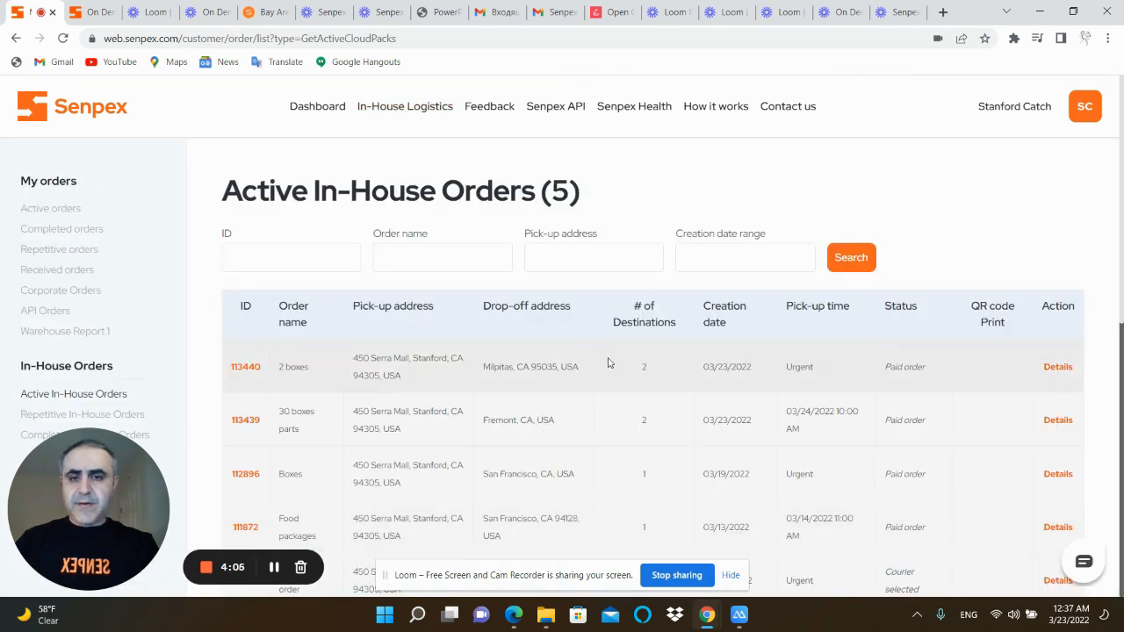
scroll(607, 364, down, 1)
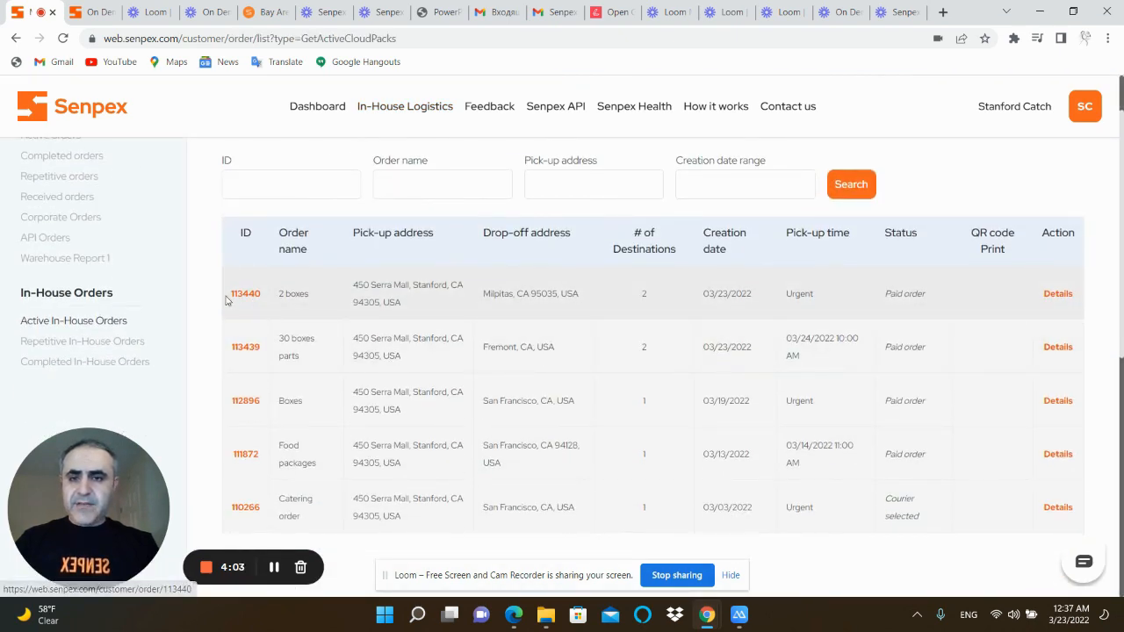
scroll(245, 299, up, 1)
click(245, 366)
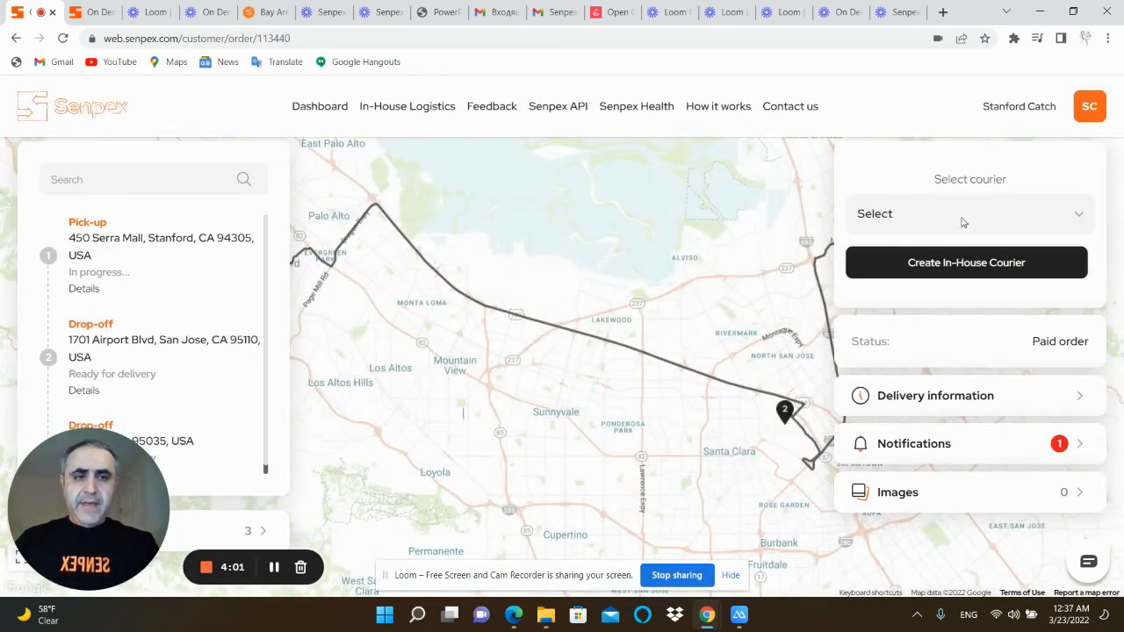
Select the existing in-house courier for the order and confirm the assignment
click(963, 221)
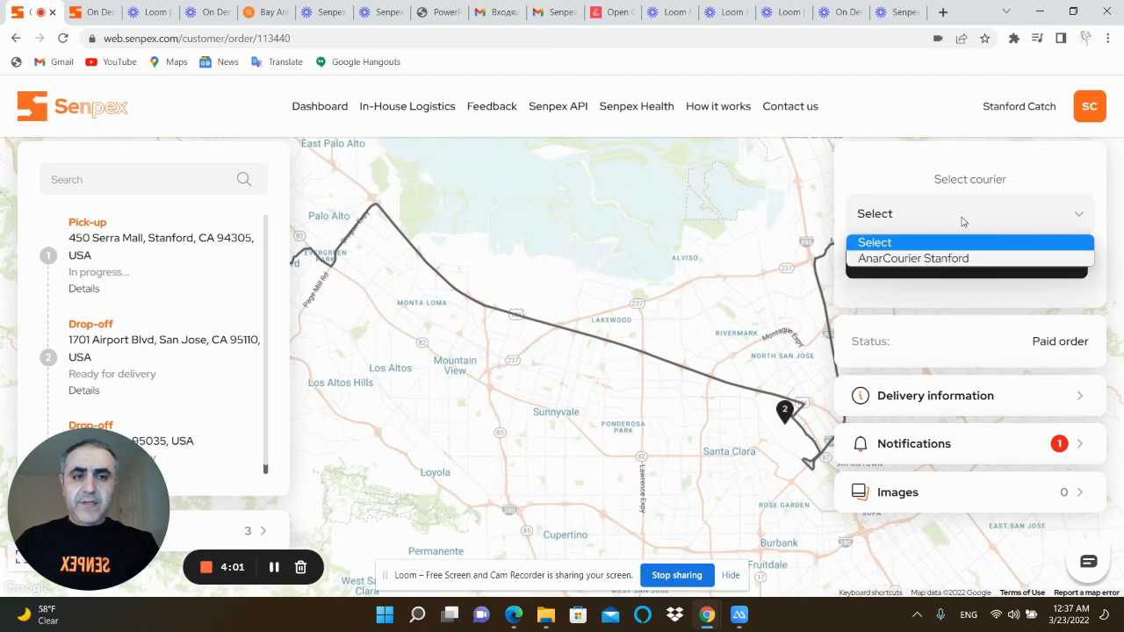
click(924, 259)
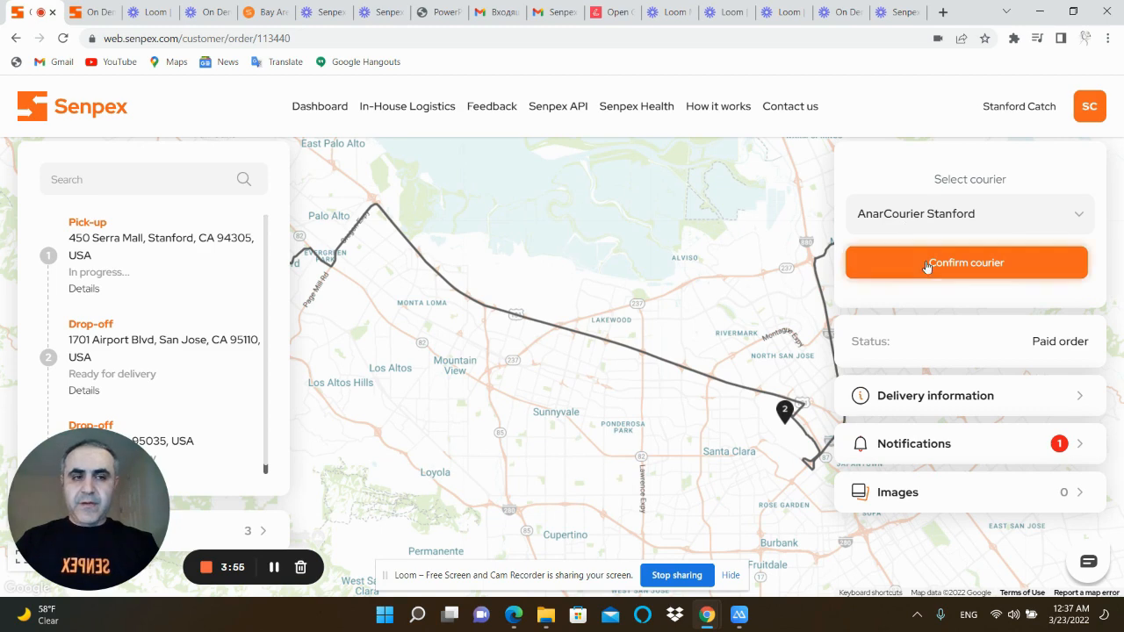
click(934, 269)
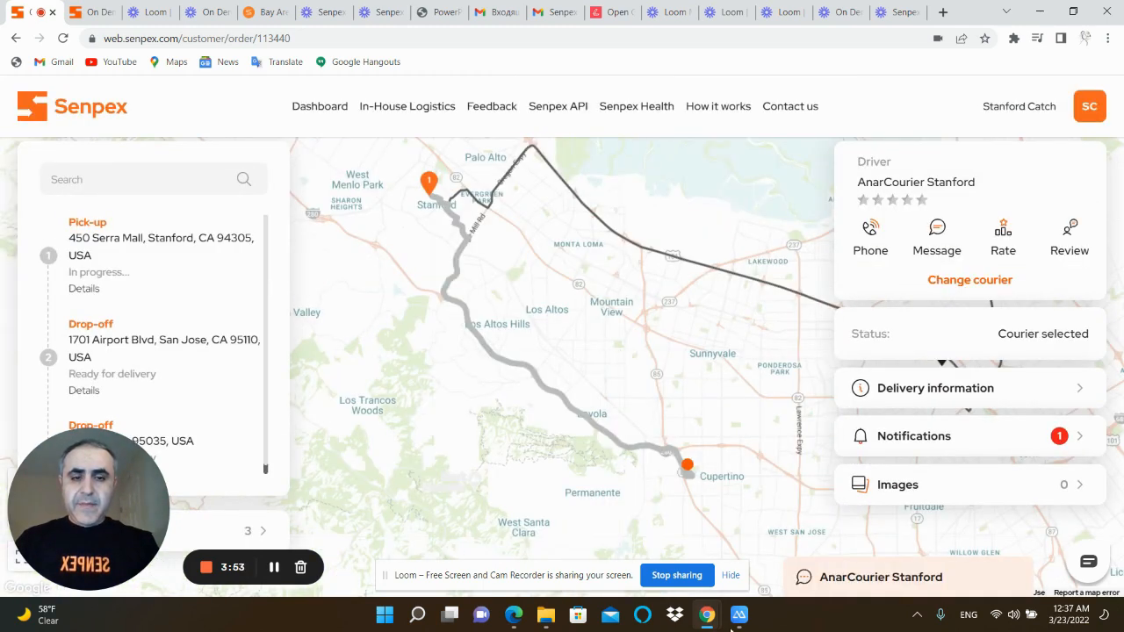
Switch to the mirrored phone to view the order's assignment overview, moving its window clear of the route map
click(738, 617)
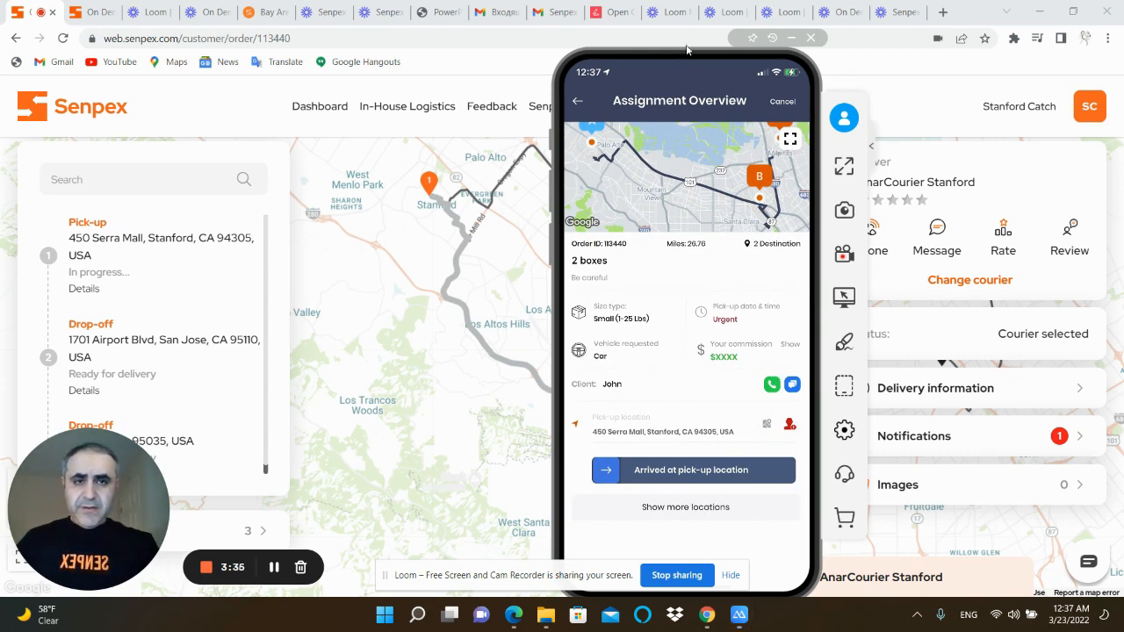
drag(686, 50, 941, 50)
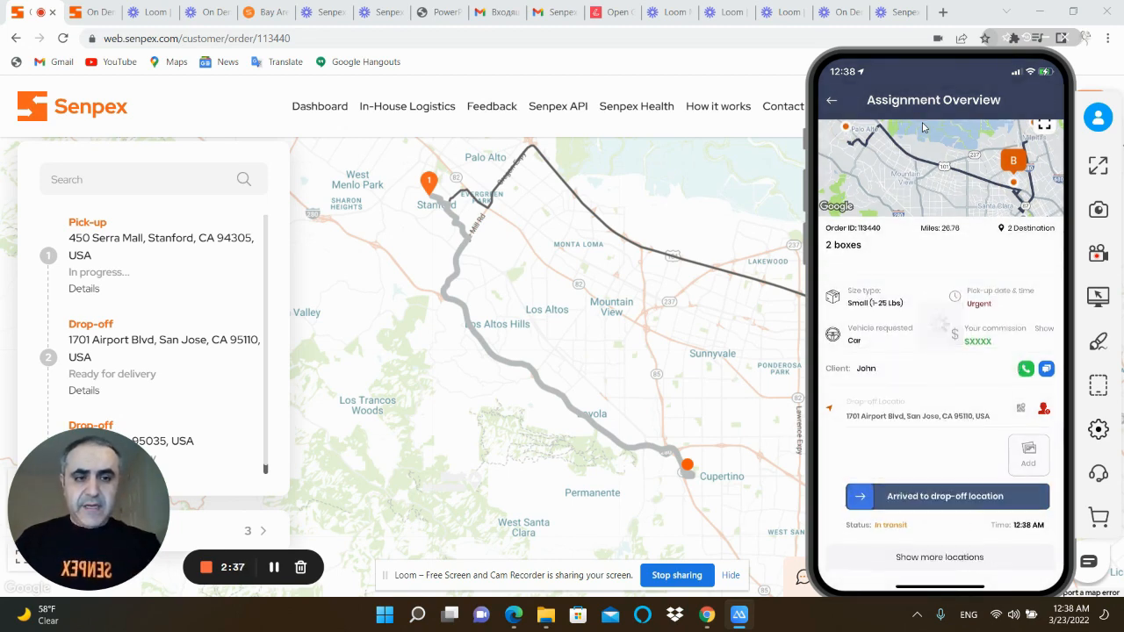
Check the "2 boxes" order's status in the active in-house orders list and reopen its tracking page
click(379, 108)
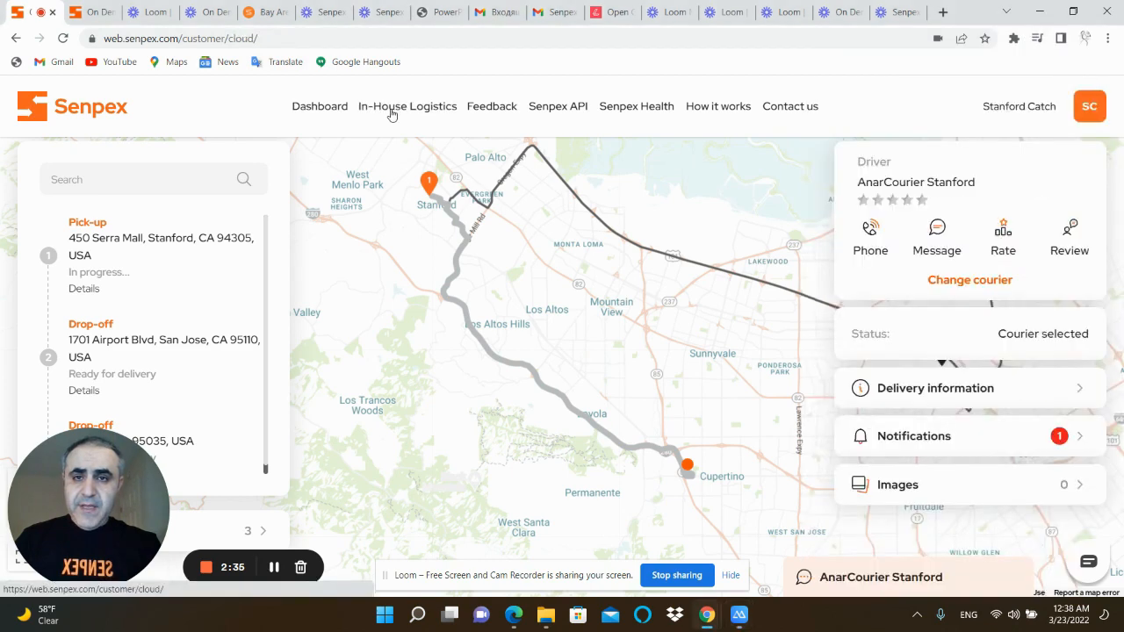
click(694, 511)
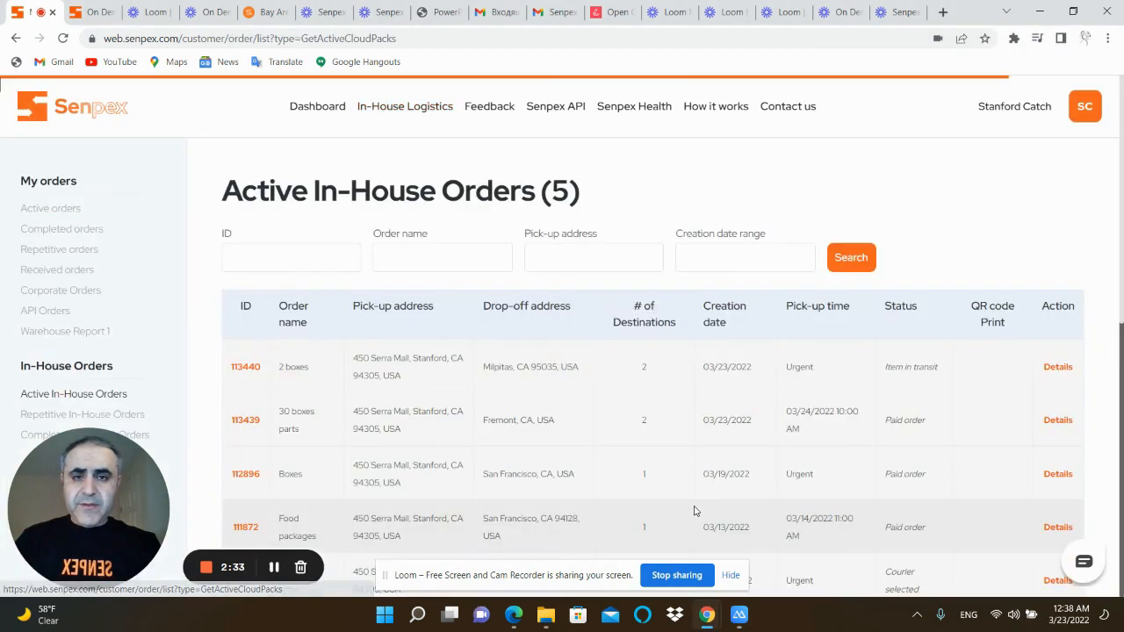
drag(946, 376, 863, 370)
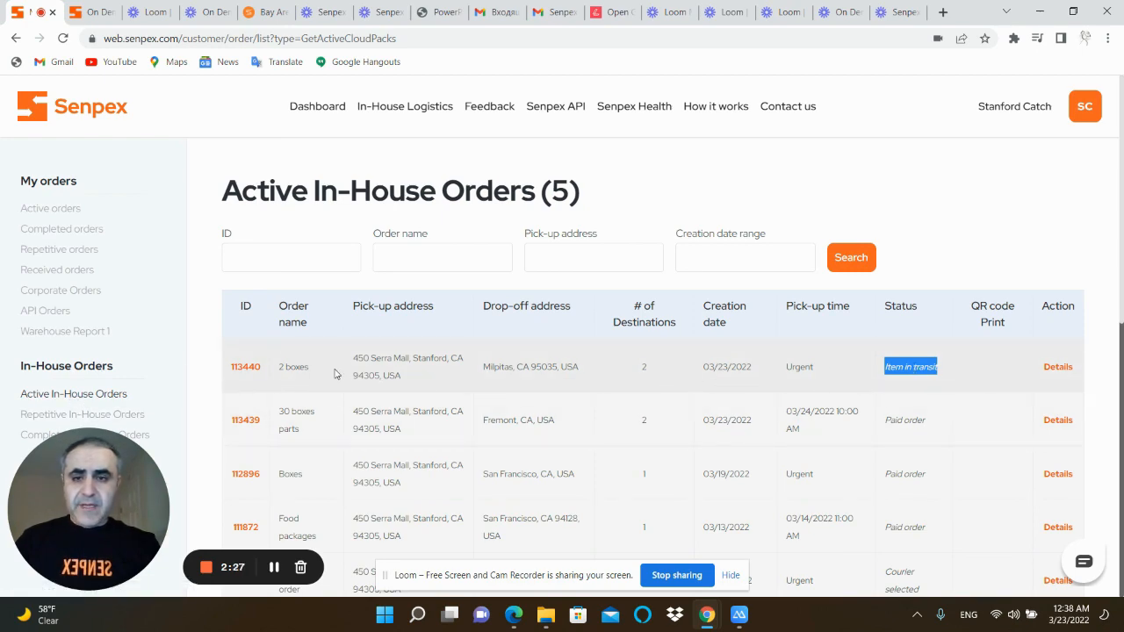
click(245, 366)
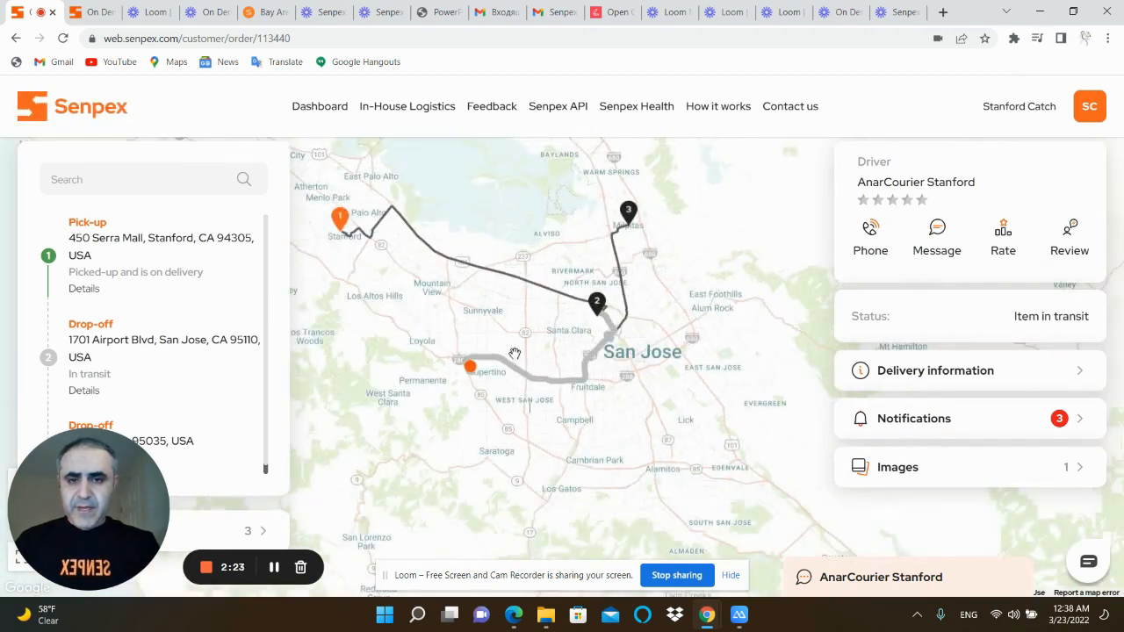
Examine the courier's route on the map and the details and image of the Stanford pick-up
drag(386, 276, 421, 325)
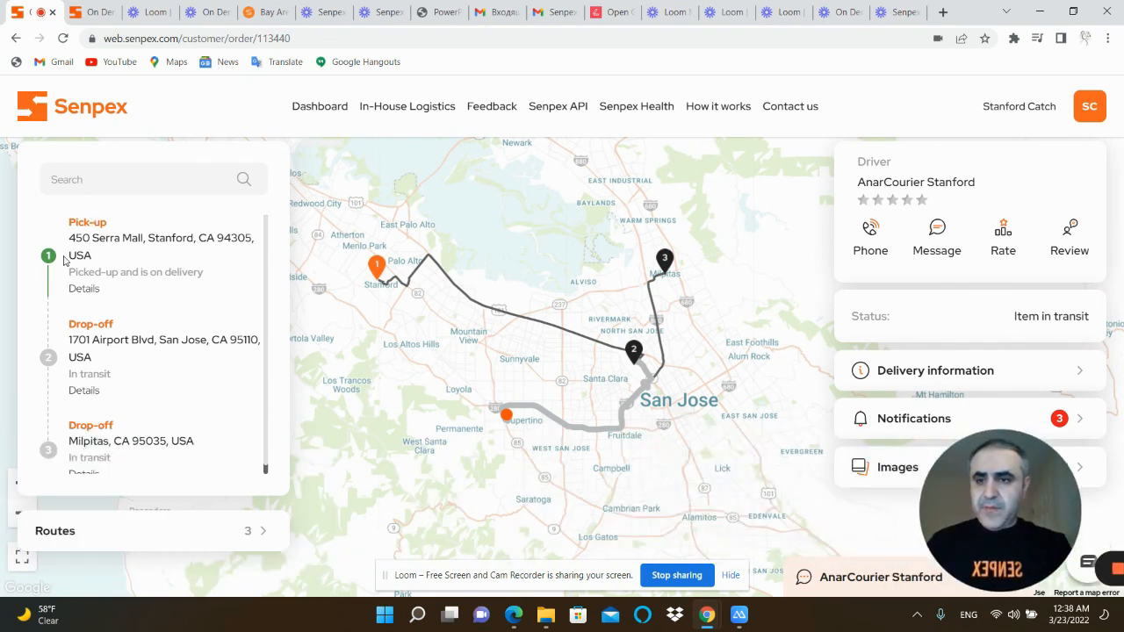
click(83, 290)
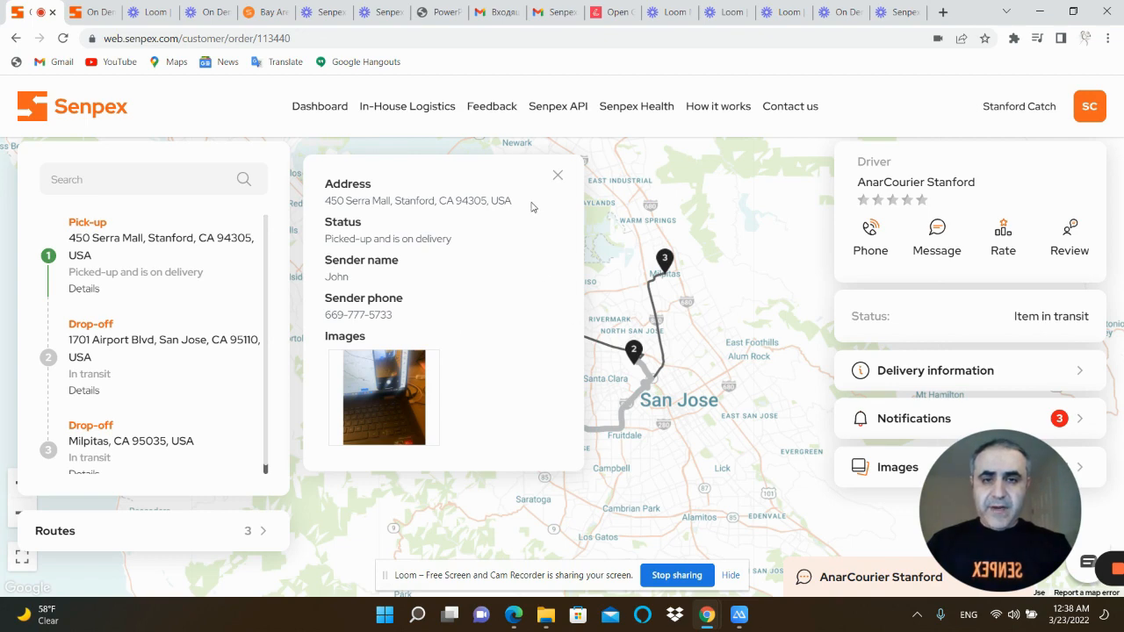
click(556, 174)
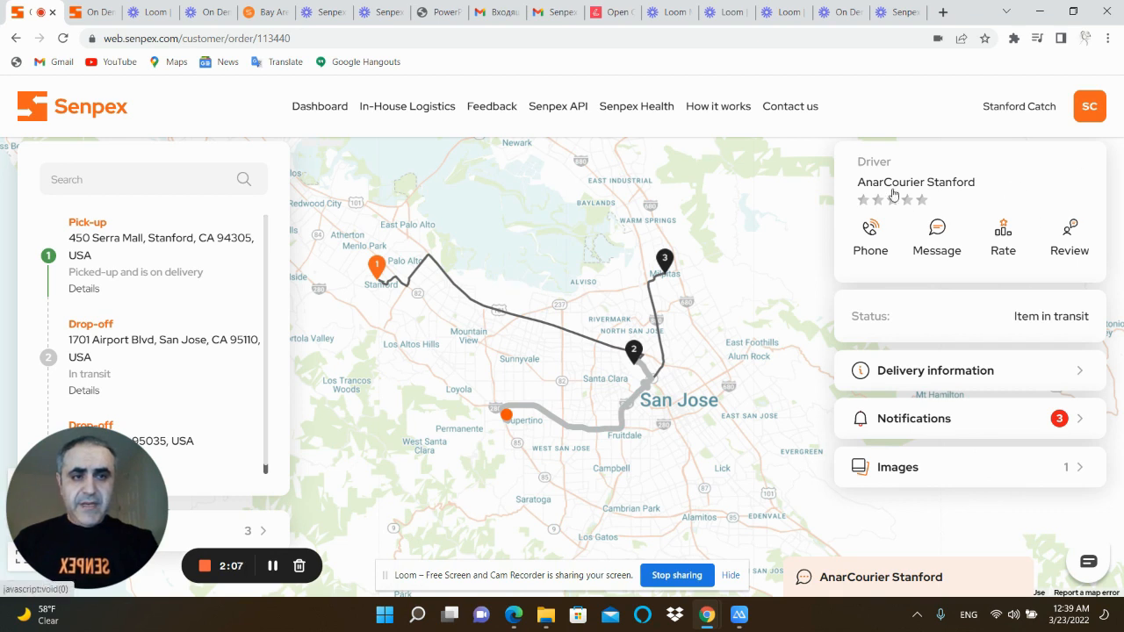
Send the assigned courier the chat message "Hello, where are you?"
click(934, 253)
click(836, 570)
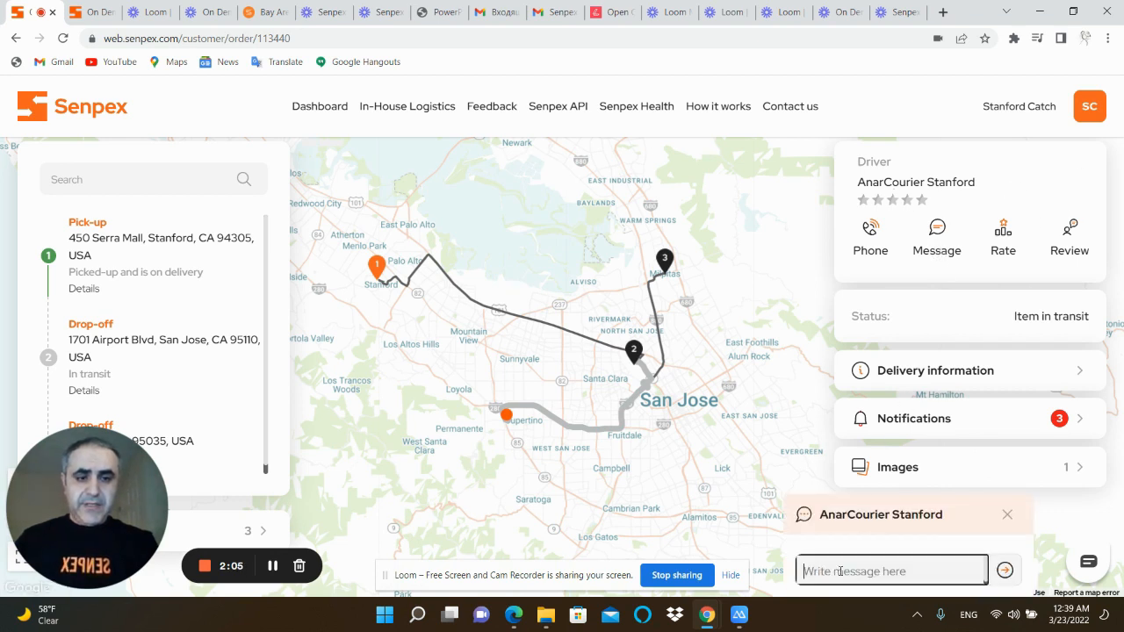
text(Hello, where are you)
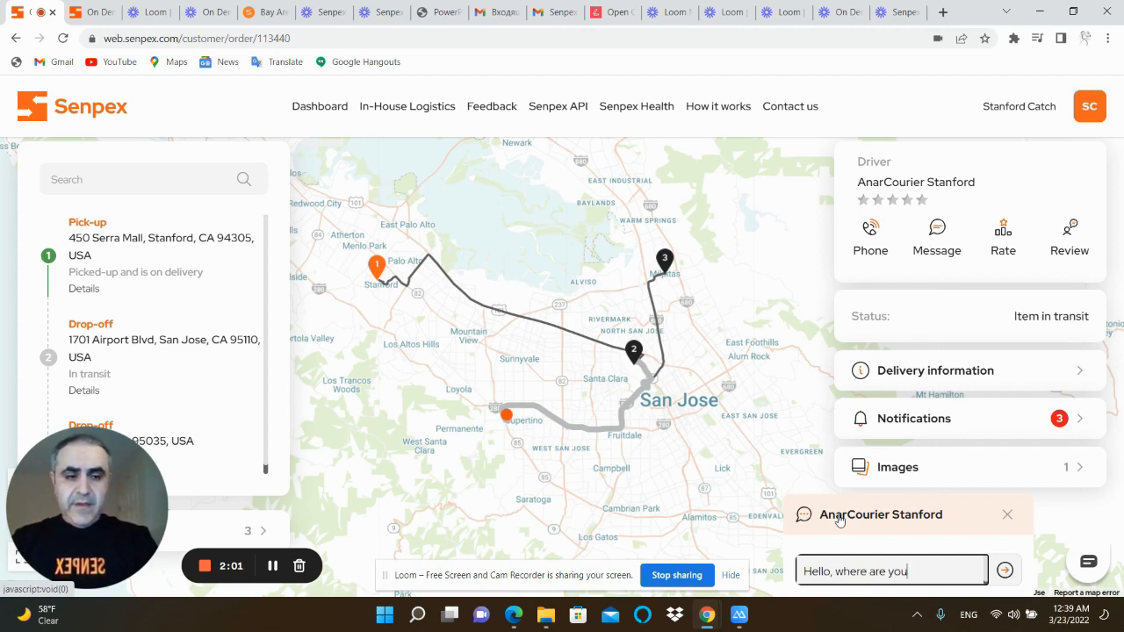
text(?)
key(Return)
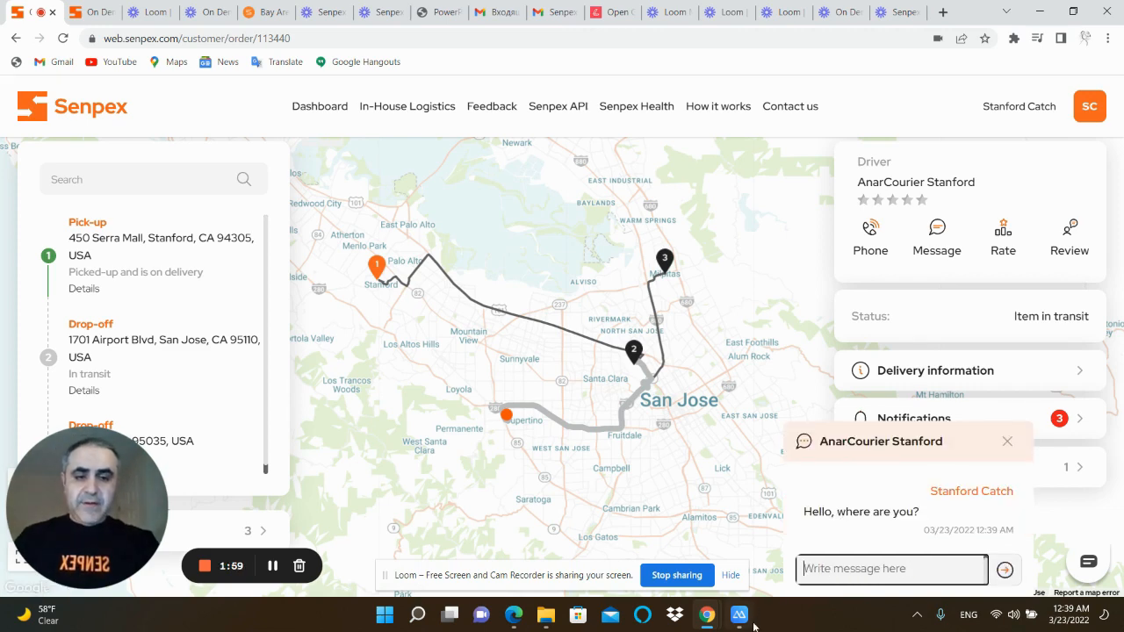
Review the order's stops in the mirrored phone app, return to the browser and reload the tracking page
click(738, 616)
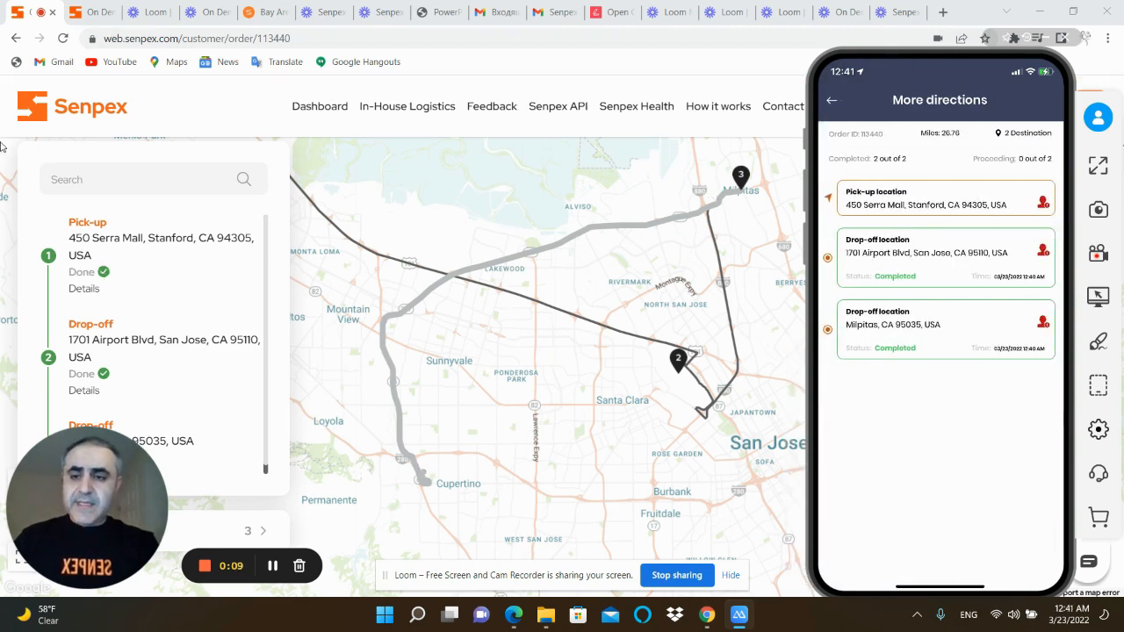
click(253, 121)
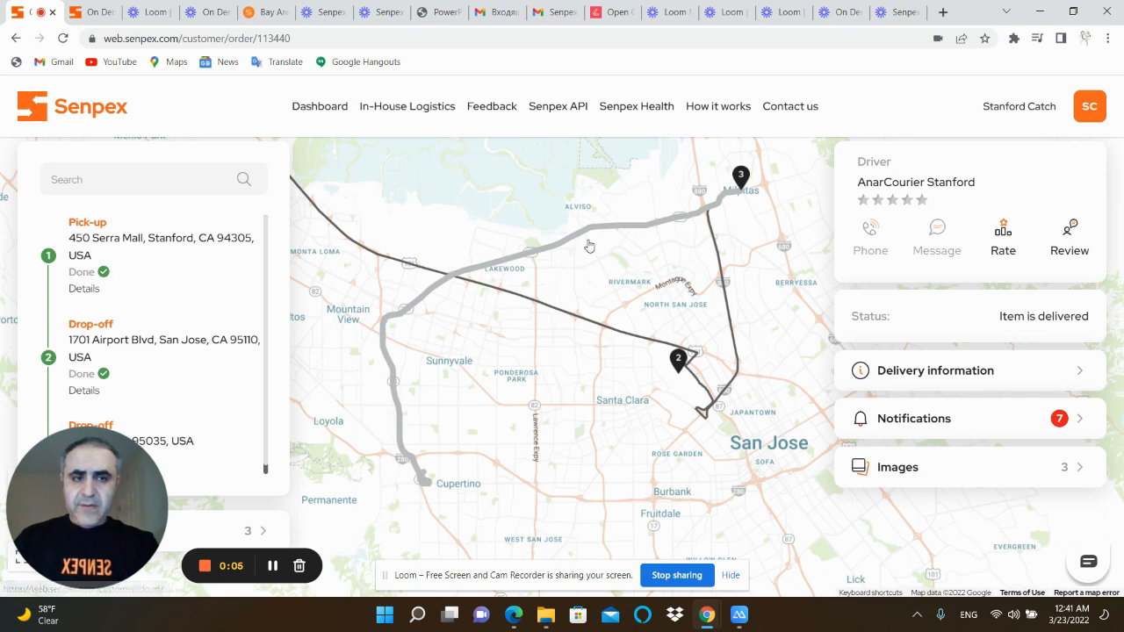
click(62, 38)
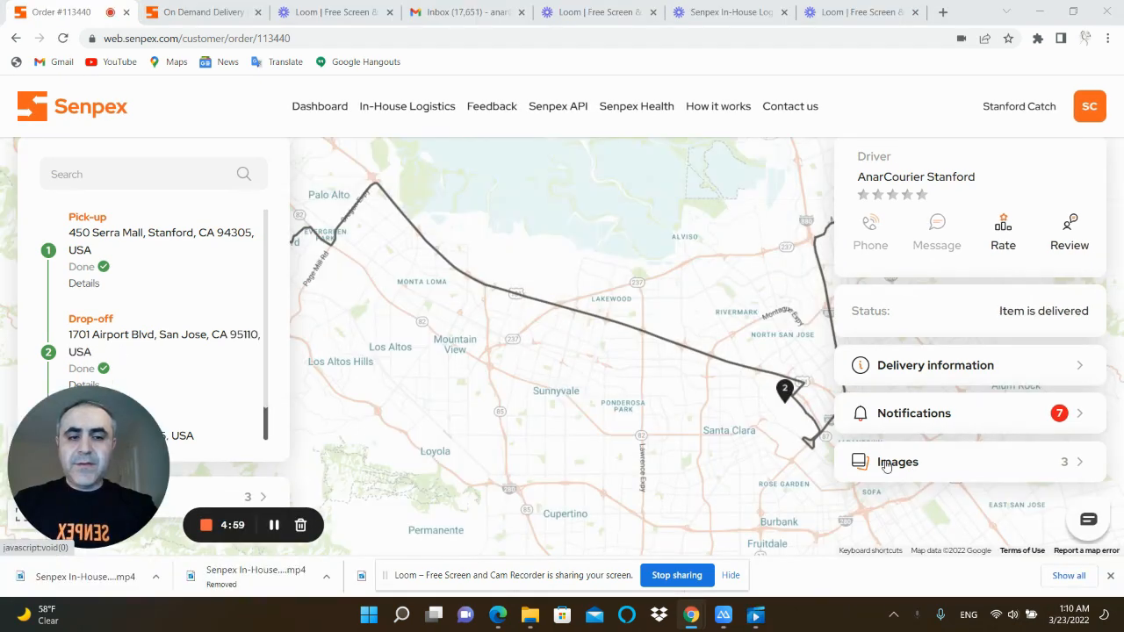
View the delivered order's images at full size one after another, and close the image gallery
click(886, 467)
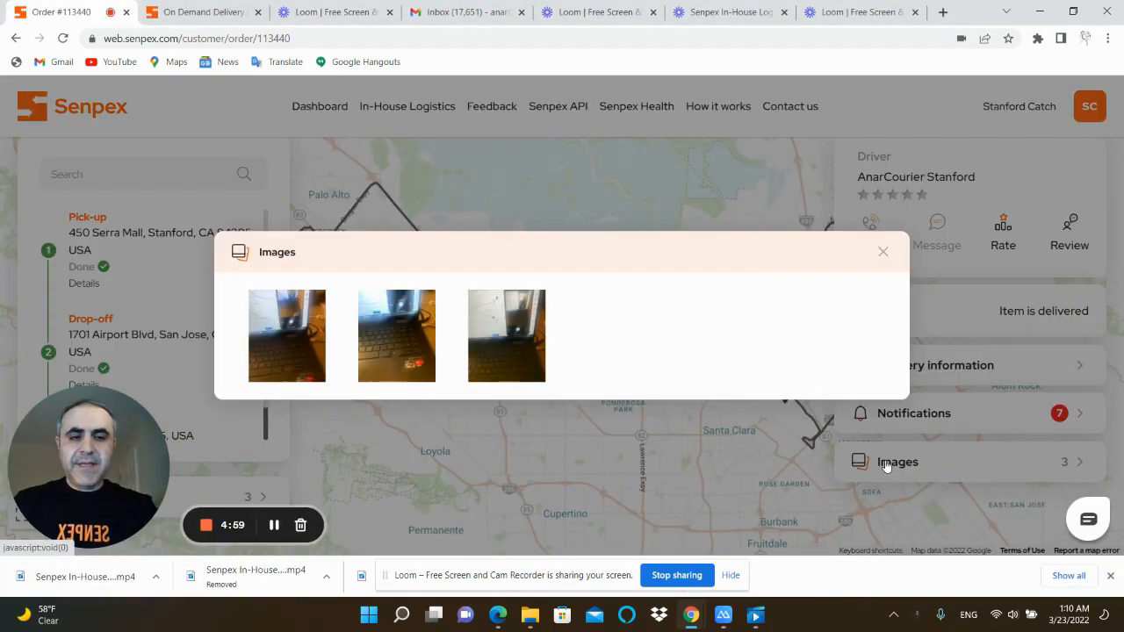
click(324, 336)
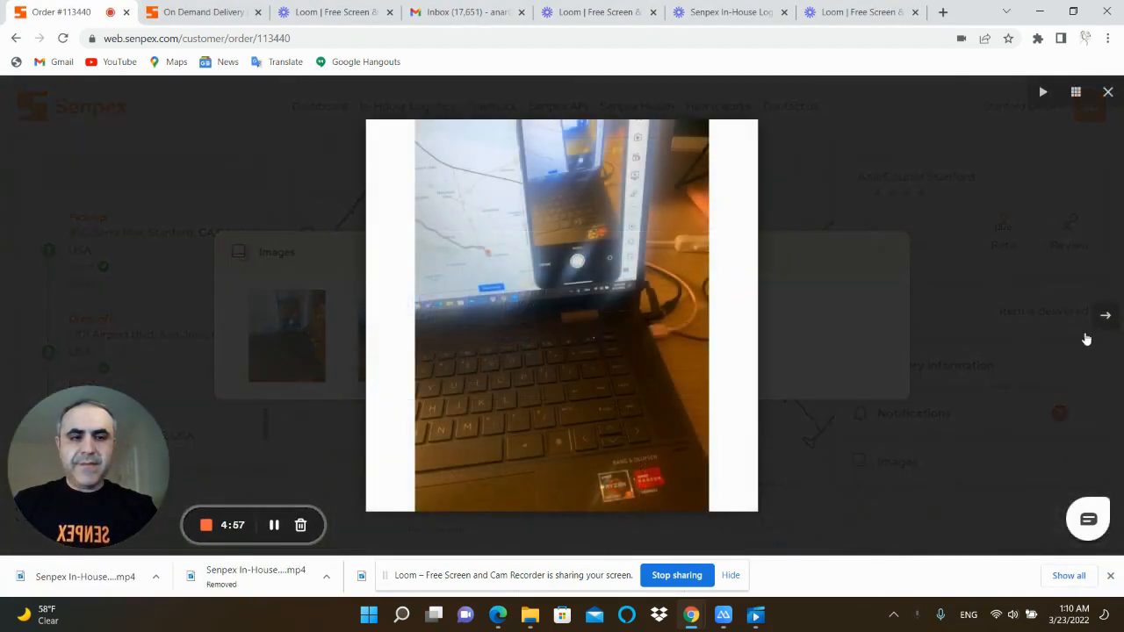
click(1104, 318)
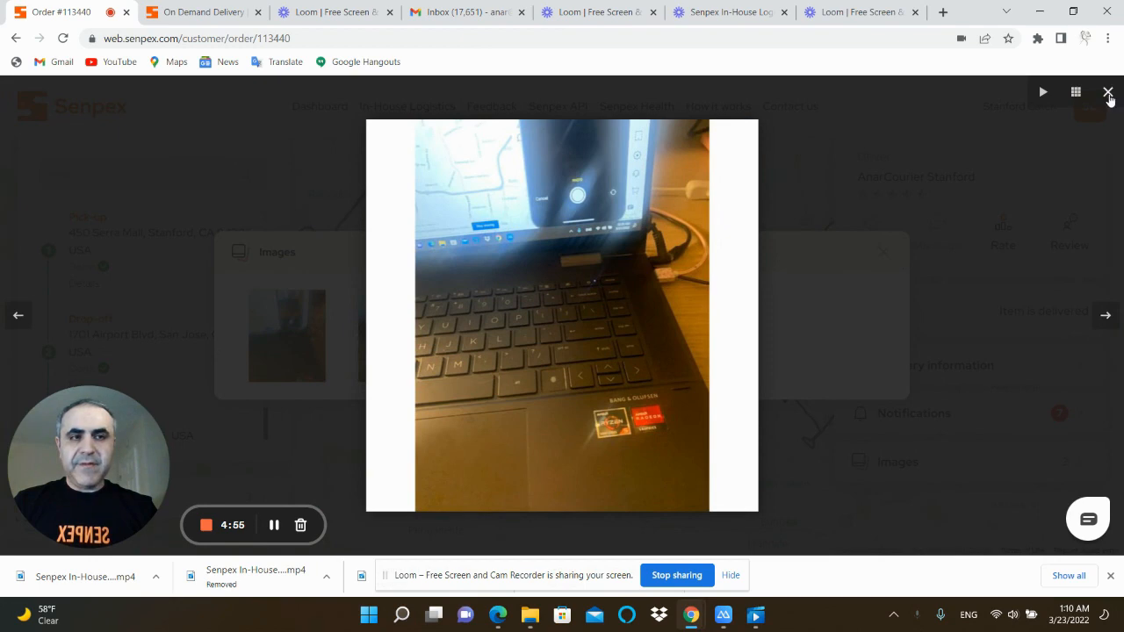
click(1107, 94)
click(882, 252)
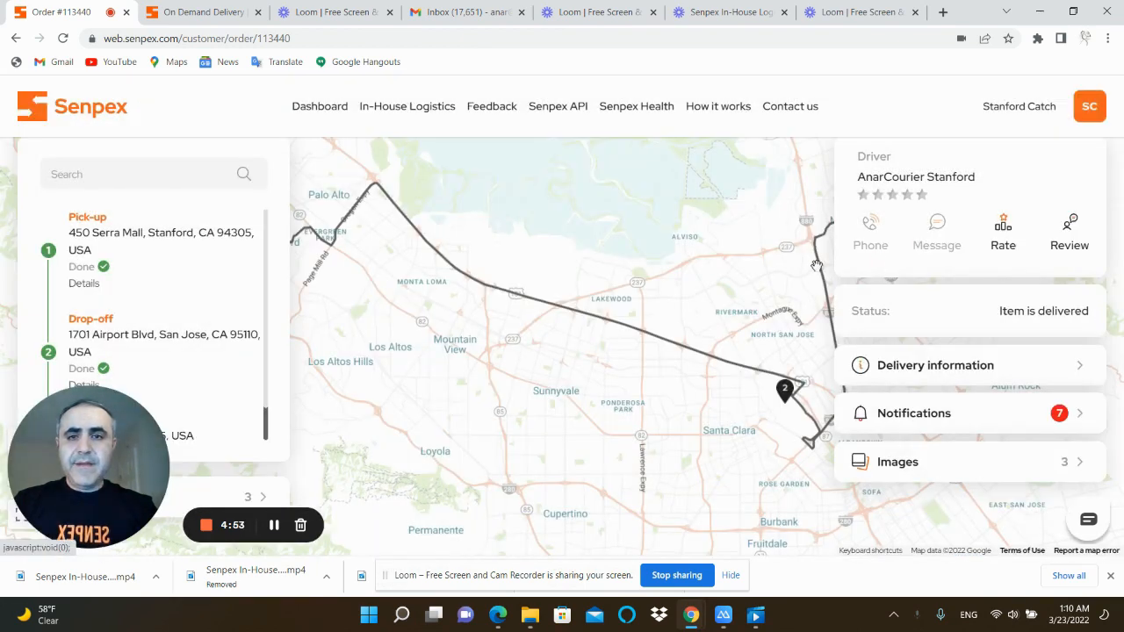
Find the "2 boxes" order among the completed in-house orders and open its tracking page
click(399, 107)
scroll(565, 447, down, 2)
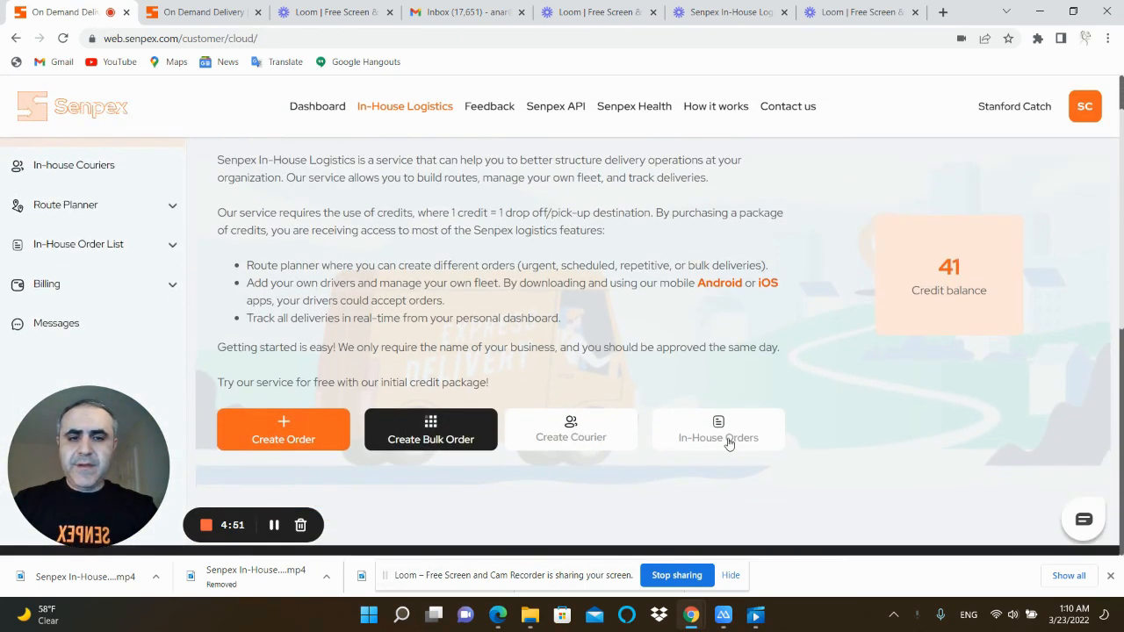
click(718, 430)
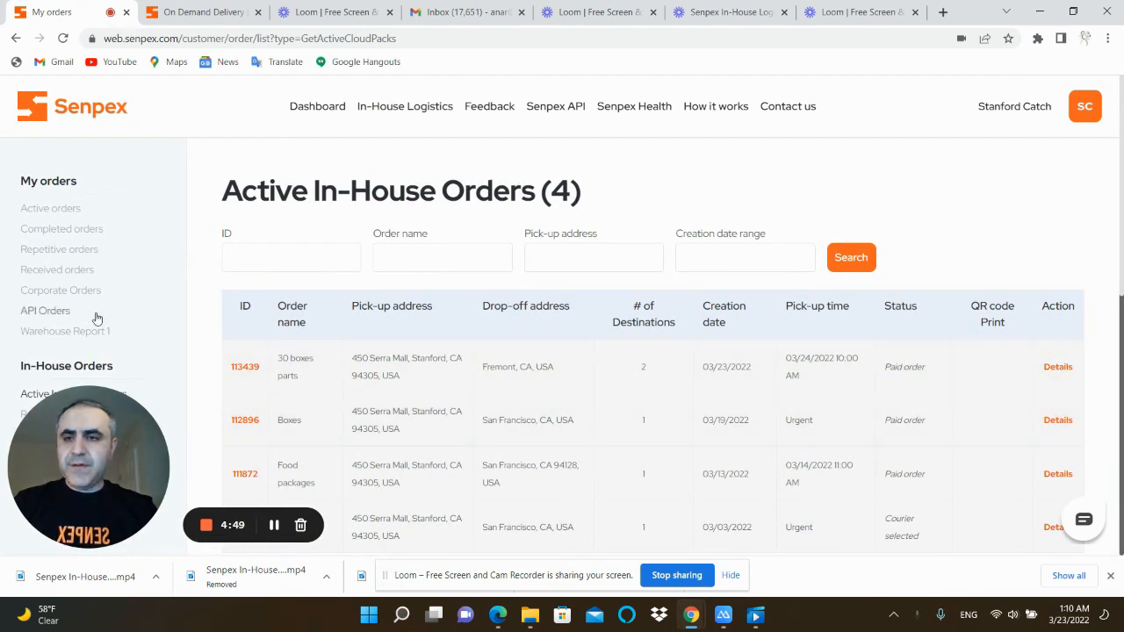
drag(95, 430, 1117, 485)
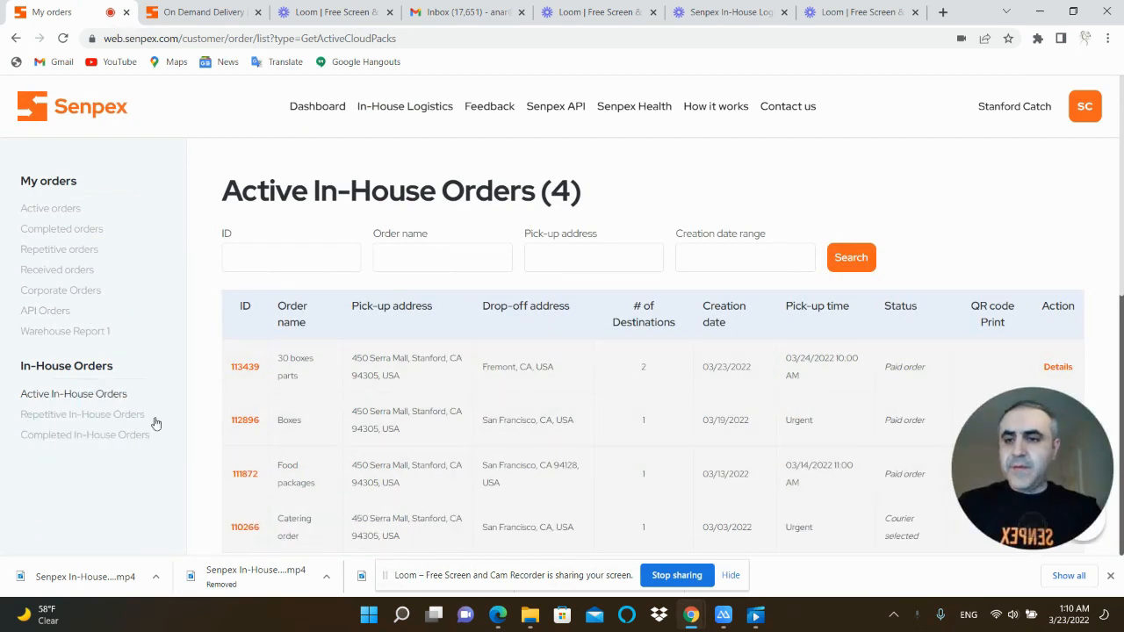
click(84, 439)
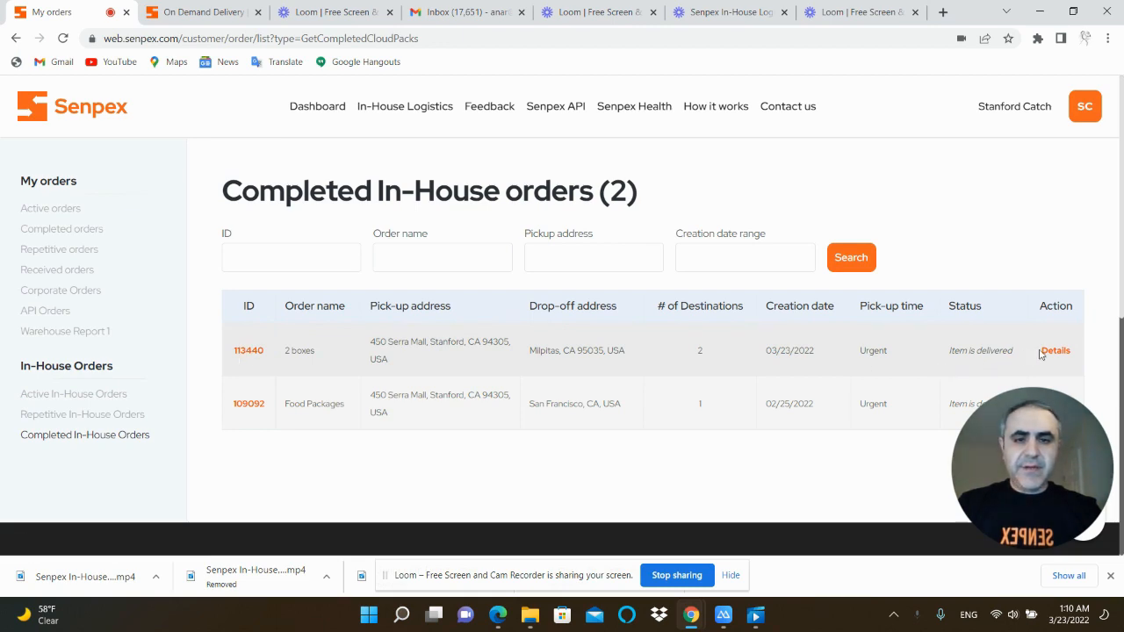
click(251, 355)
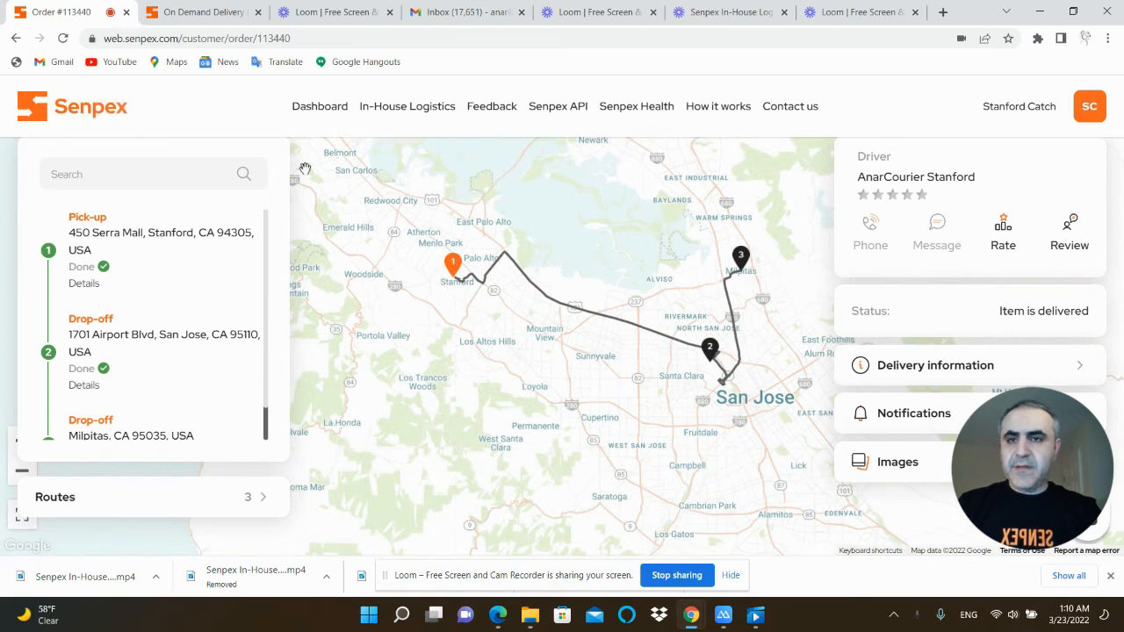
Return to the In-House Logistics overview and bring its order and courier shortcuts into view
click(395, 108)
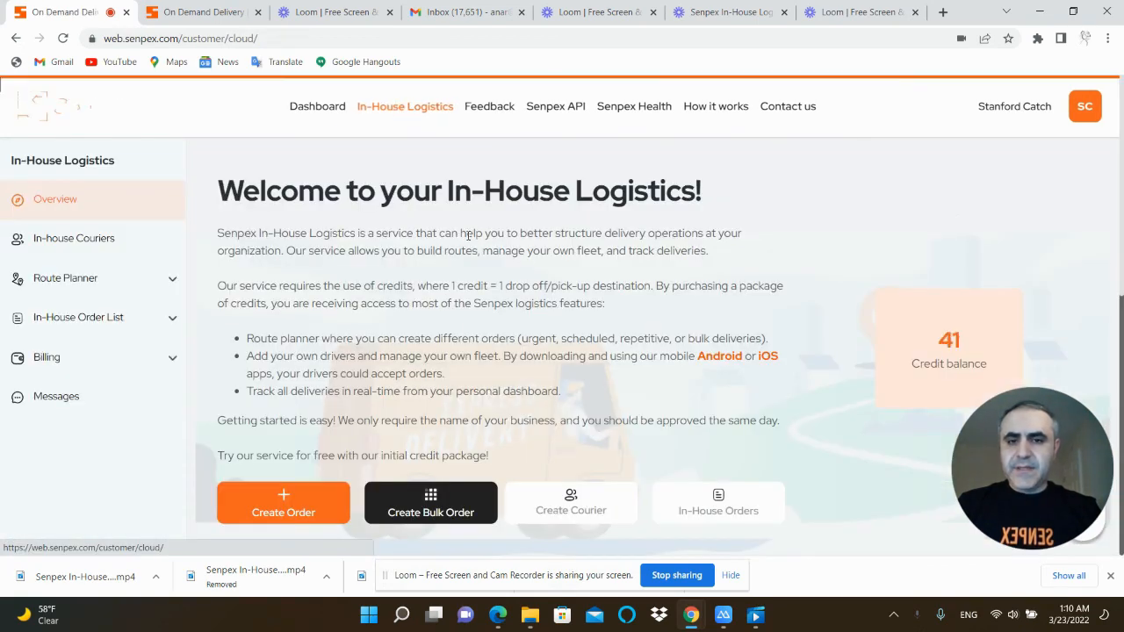
scroll(539, 355, down, 1)
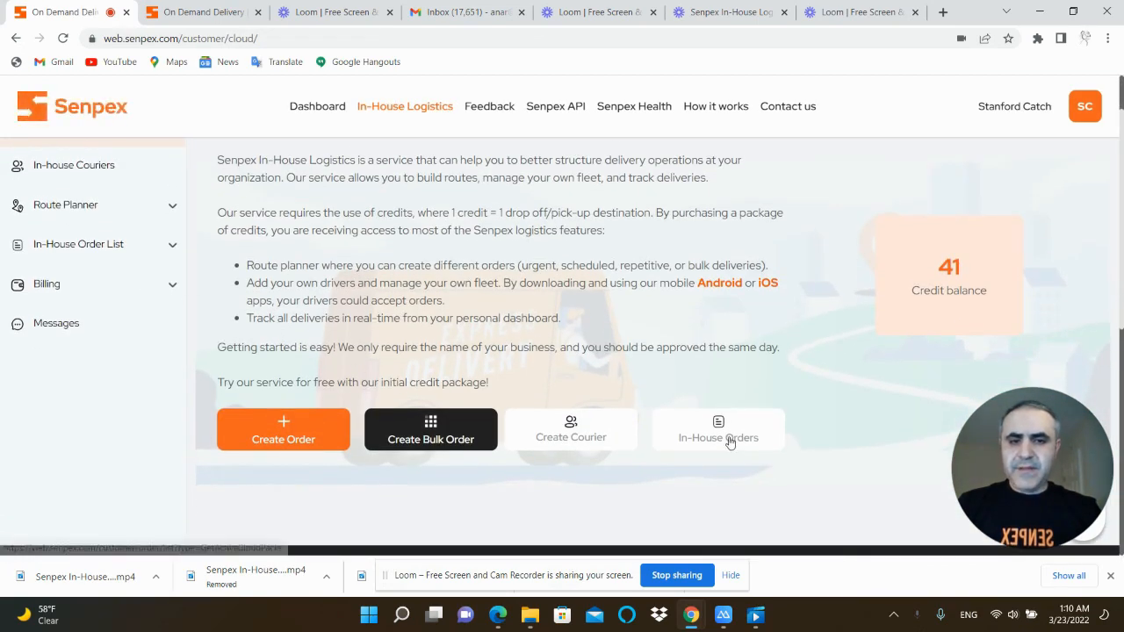
drag(957, 466, 1, 469)
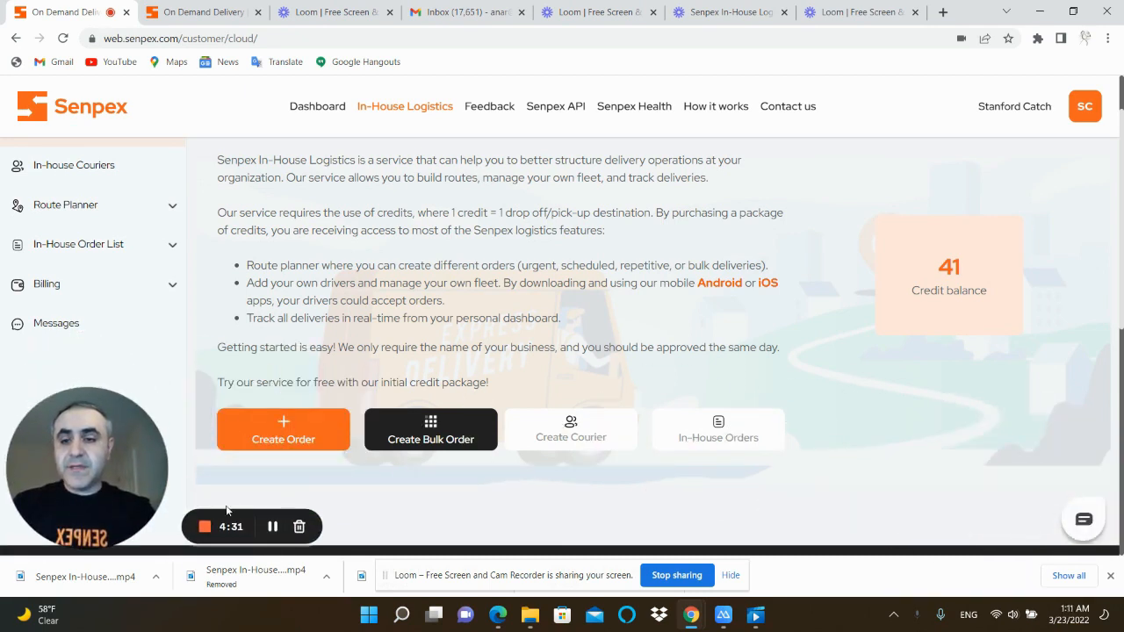